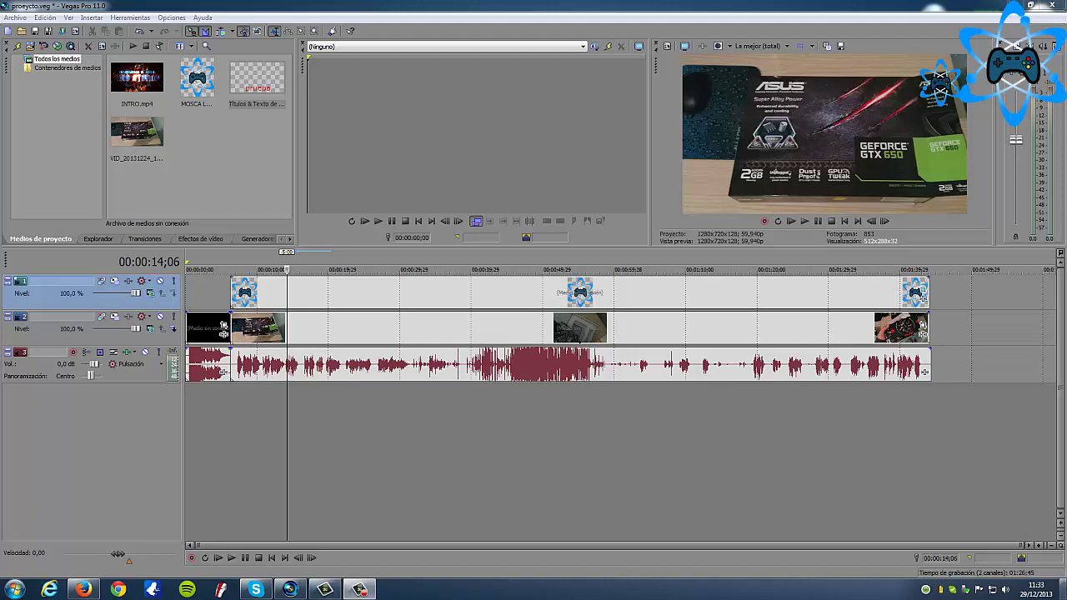
# Step: Add a new video track above the existing ones and insert a text media event on it at 00:00:17;10
pyautogui.click(309, 409)
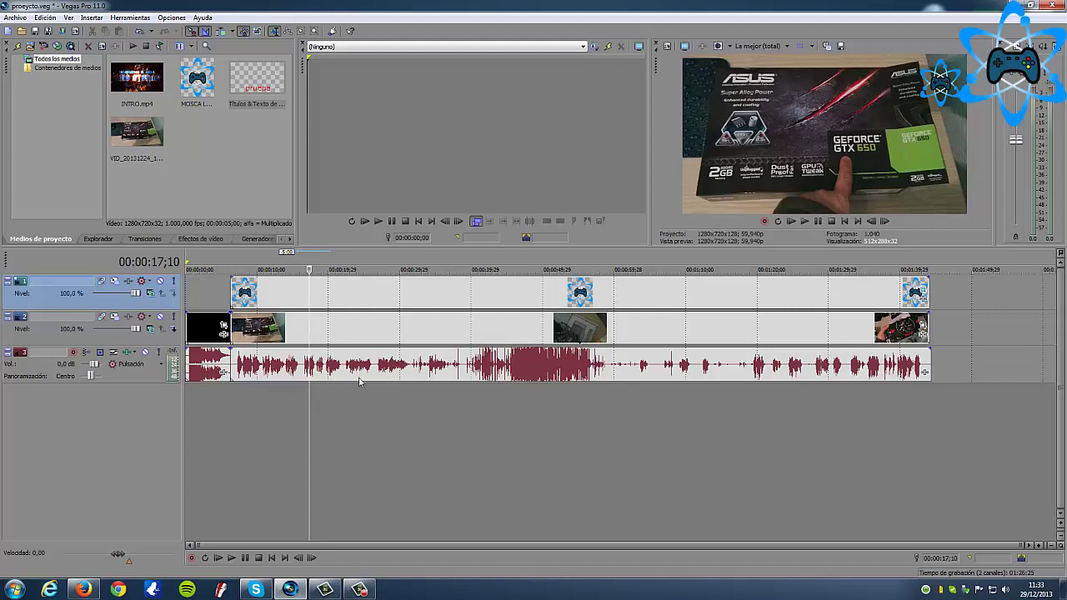
pyautogui.rightClick(335, 402)
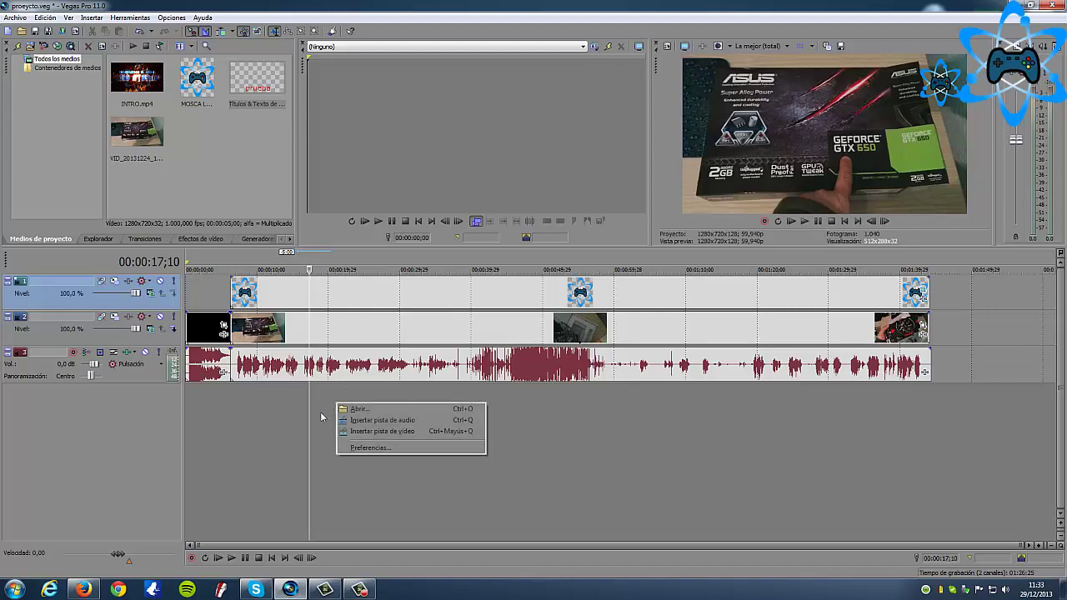
pyautogui.rightClick(332, 406)
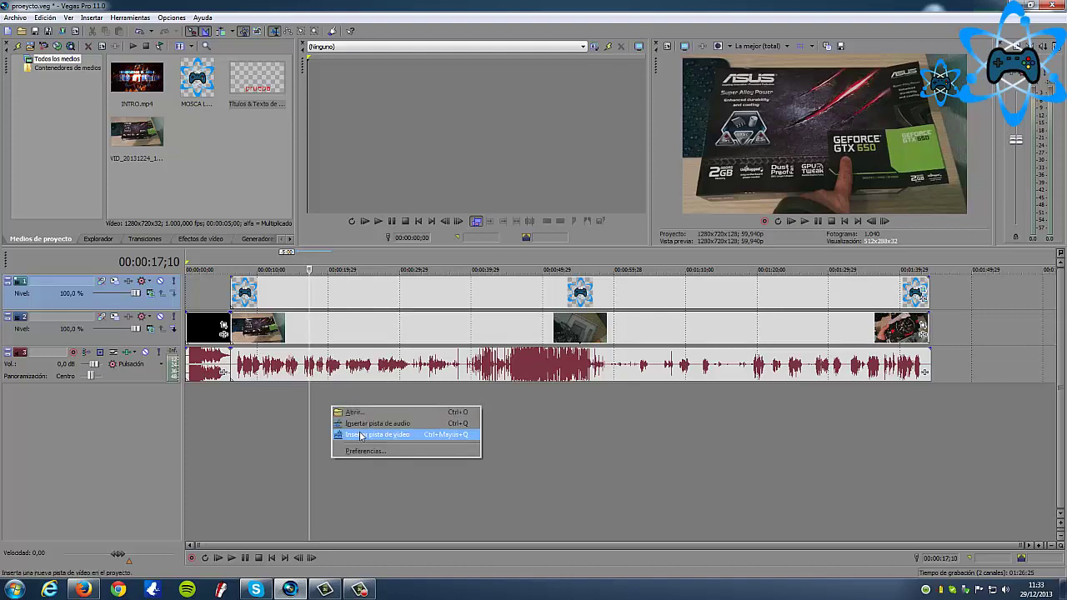
pyautogui.click(361, 435)
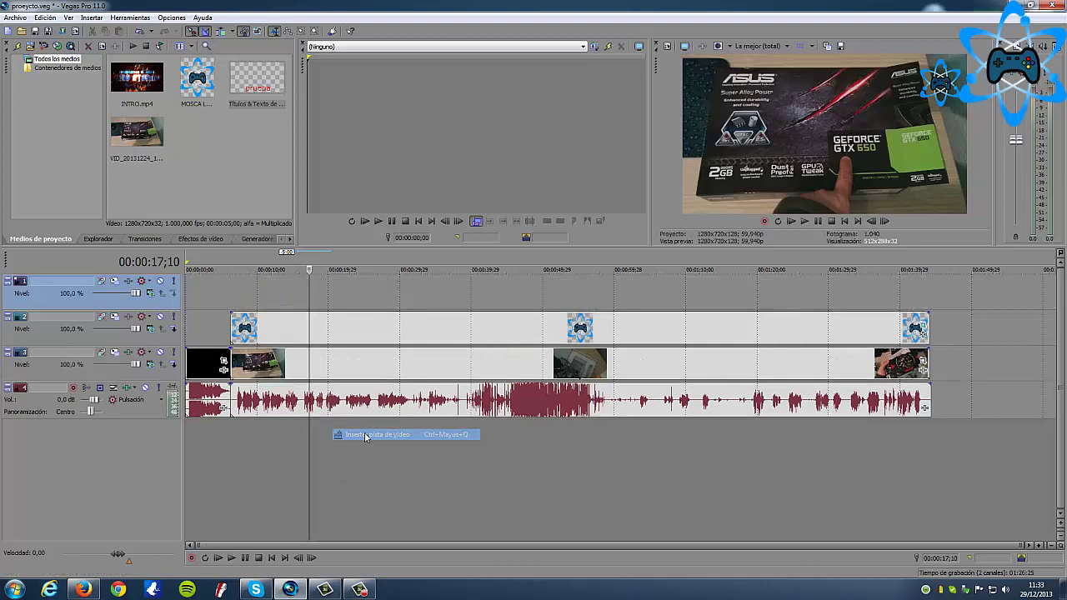
pyautogui.rightClick(324, 290)
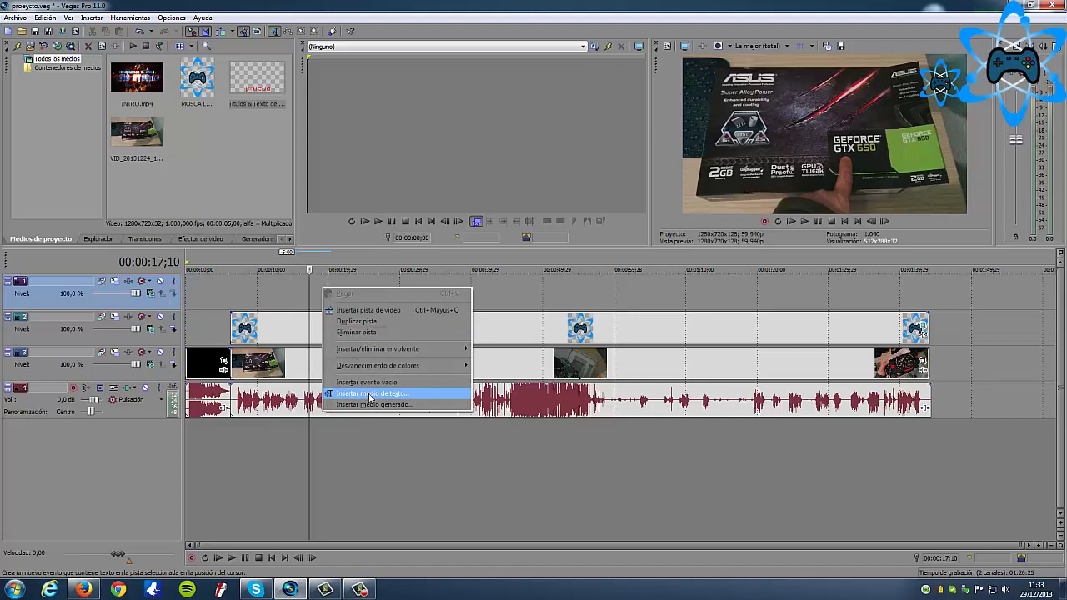
pyautogui.click(401, 398)
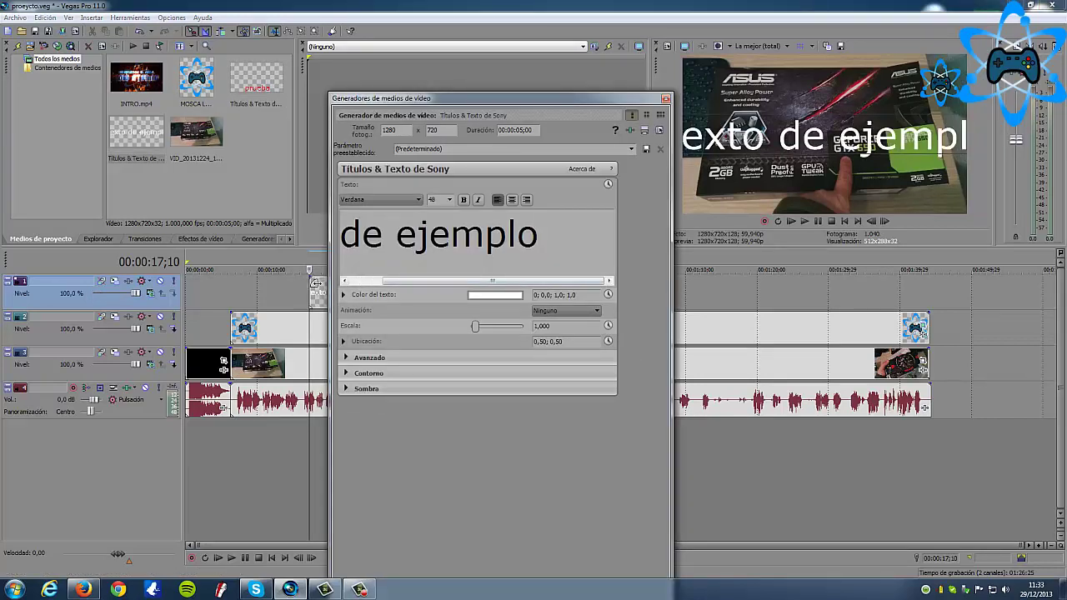
# Step: Play the timeline around the new text event to preview the sample text over the video
pyautogui.press('space')
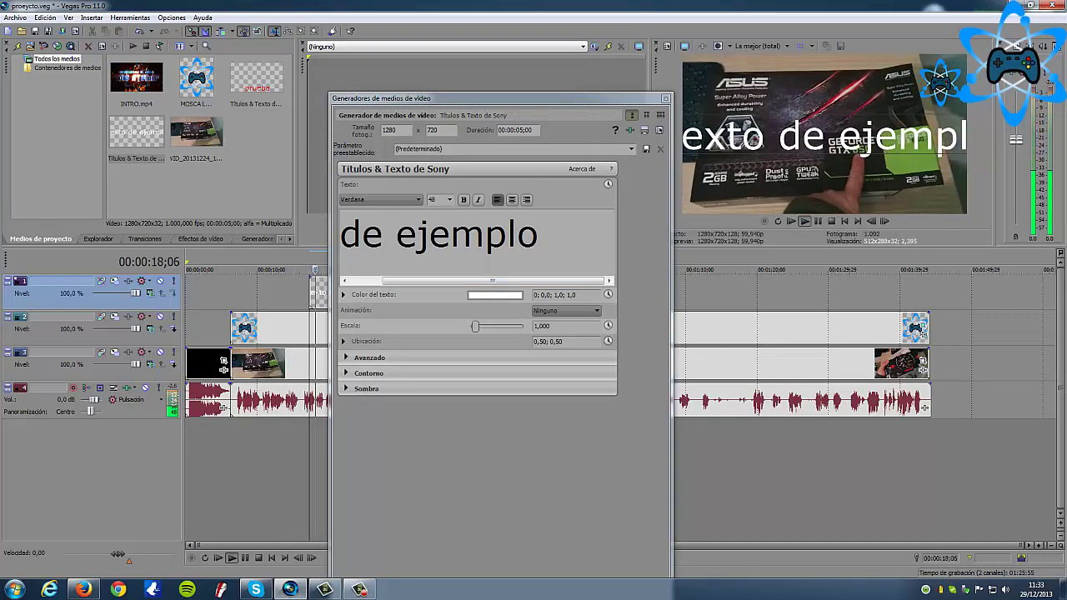
pyautogui.press('space')
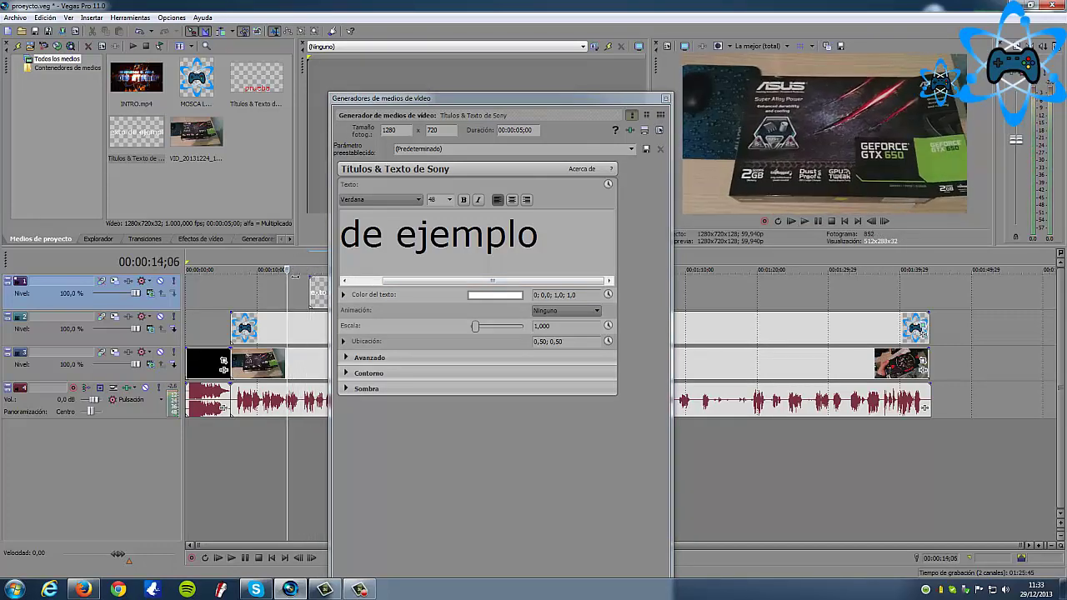
pyautogui.press('space')
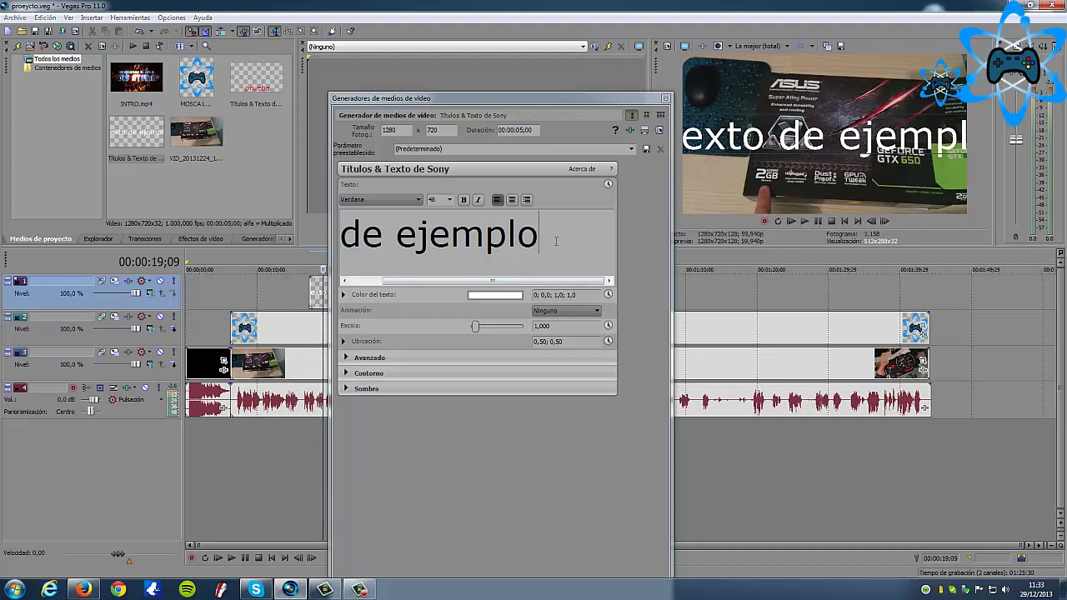
# Step: Replace the sample text with "prueba" and move the title to the lower centre of the frame, at about 0.52; 0.17
pyautogui.click(479, 239)
pyautogui.doubleClick(486, 237)
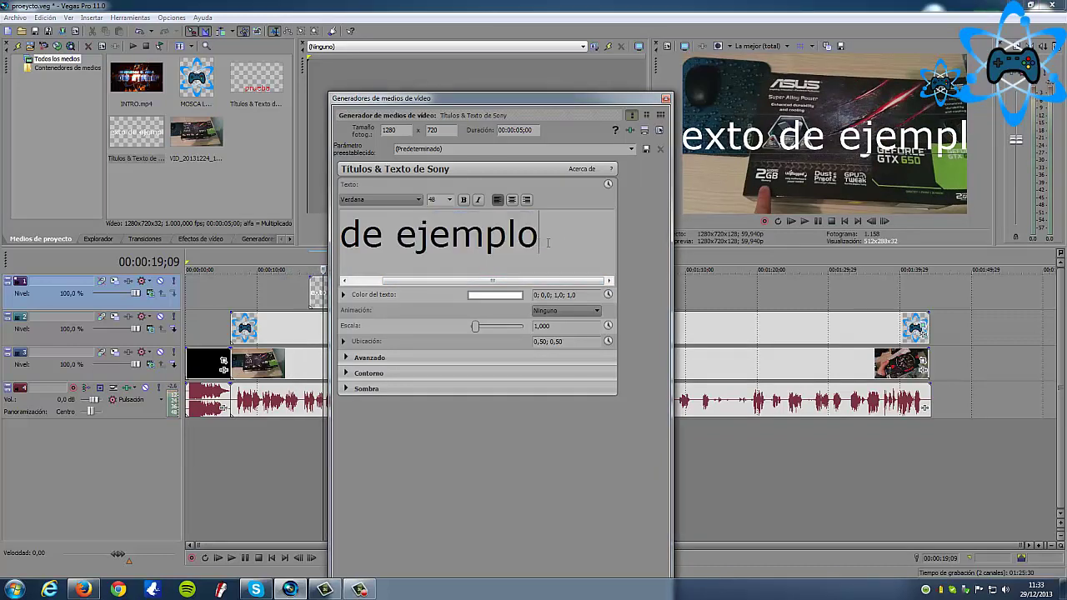
pyautogui.tripleClick(486, 238)
pyautogui.write('prueba')
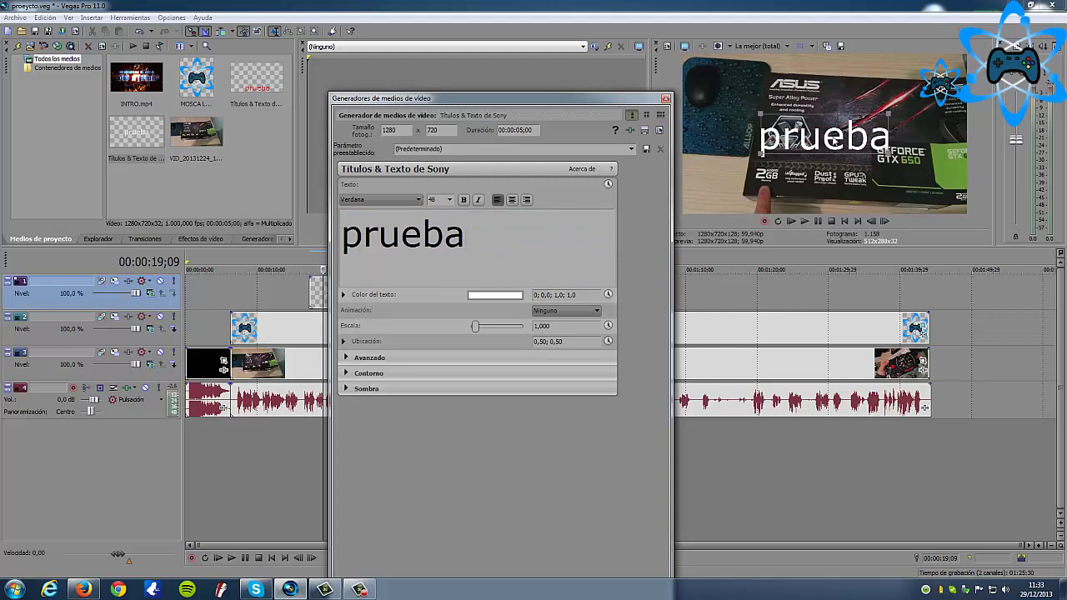
pyautogui.moveTo(836, 142); pyautogui.dragTo(839, 195)
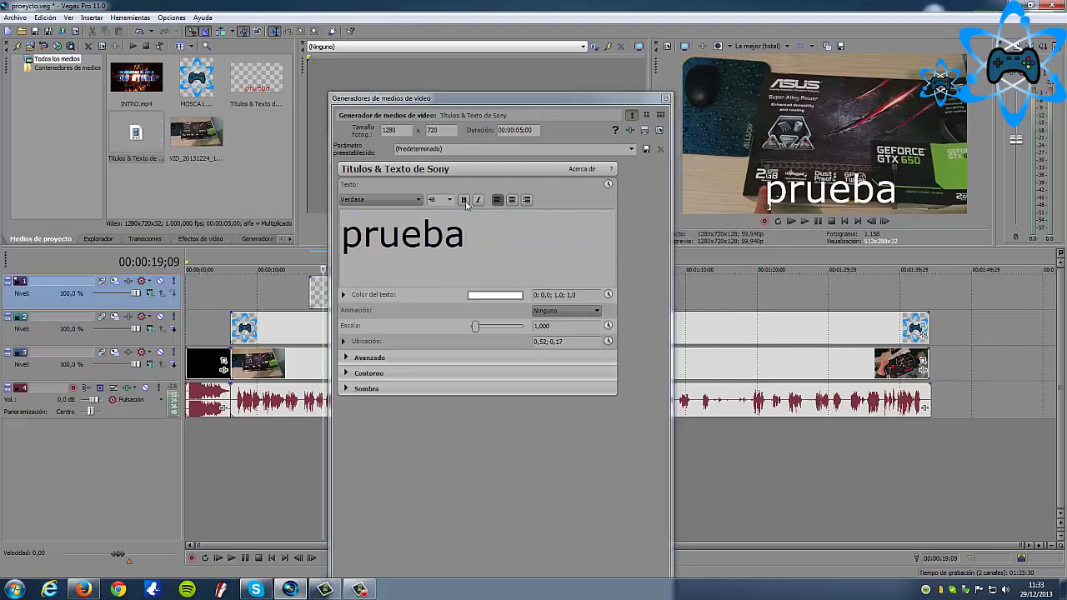
pyautogui.click(482, 243)
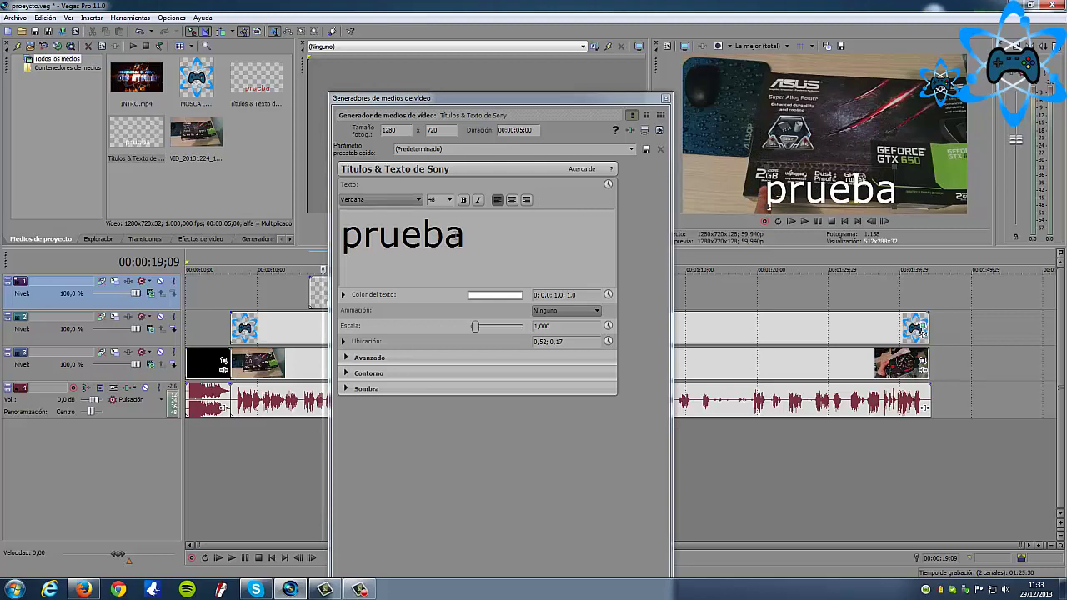
# Step: Set the font of the word "prueba" to Tiranti Solid LET at size 48
pyautogui.doubleClick(395, 239)
pyautogui.click(414, 200)
pyautogui.scroll(-3, 375, 275)
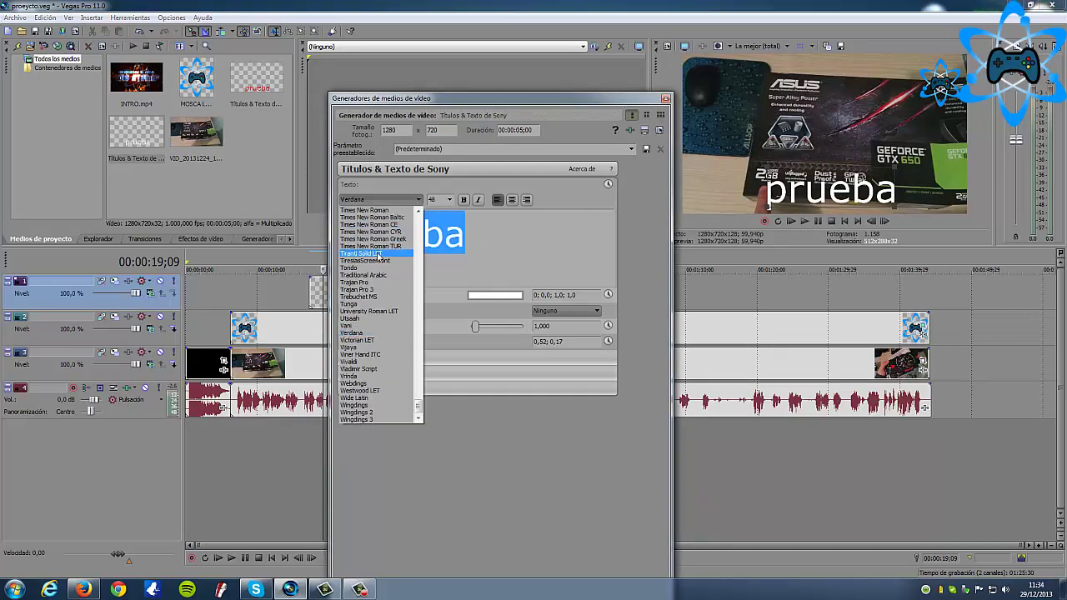
pyautogui.click(382, 256)
pyautogui.click(450, 200)
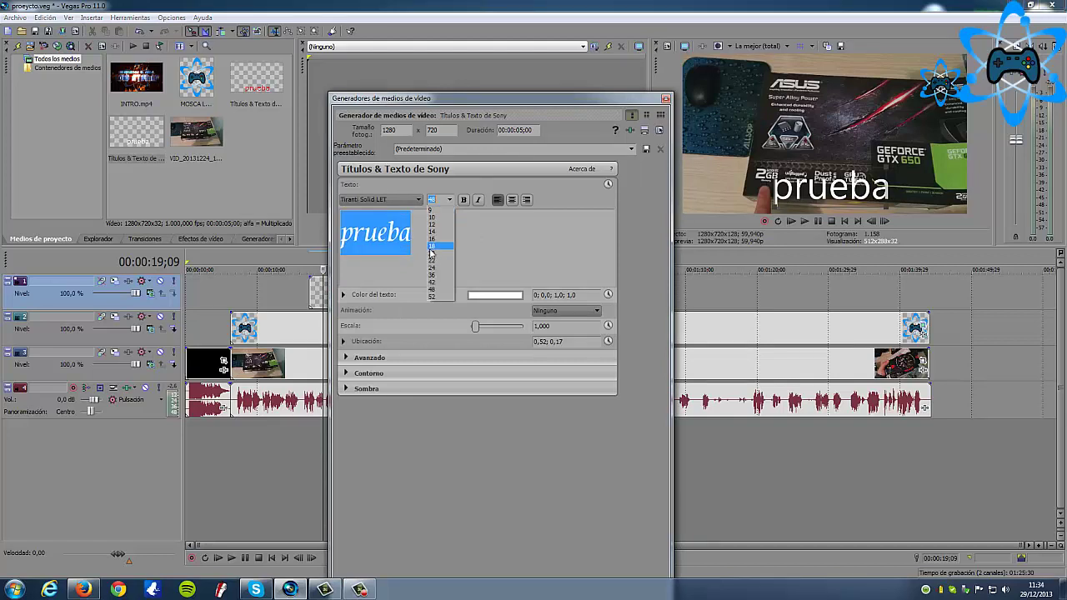
pyautogui.click(433, 206)
pyautogui.click(450, 200)
pyautogui.click(435, 288)
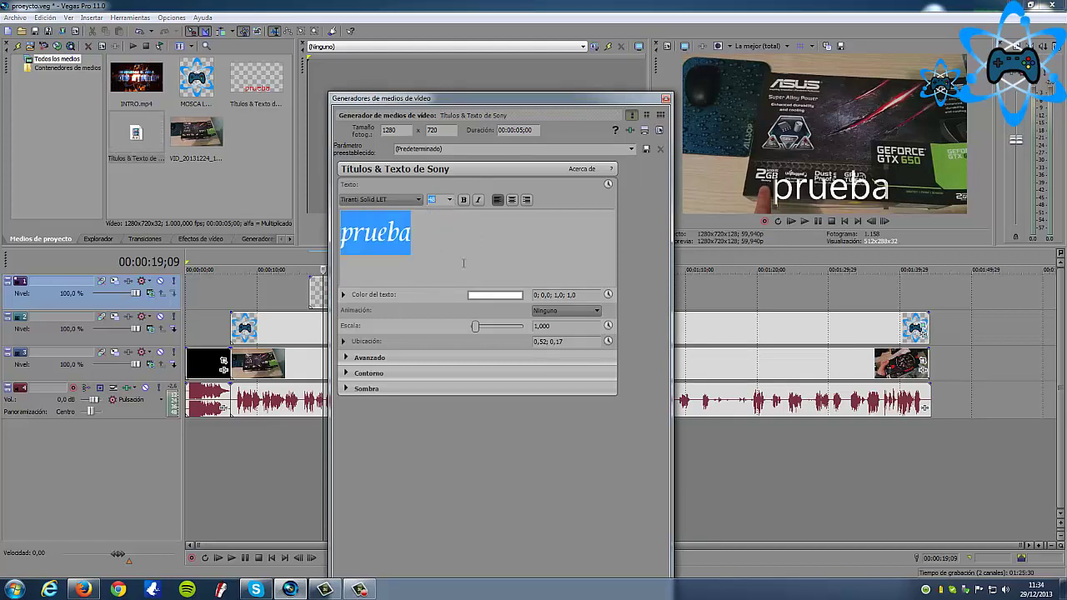
# Step: Try bold and italic styling on the title text and switch both off again
pyautogui.click(464, 200)
pyautogui.click(478, 200)
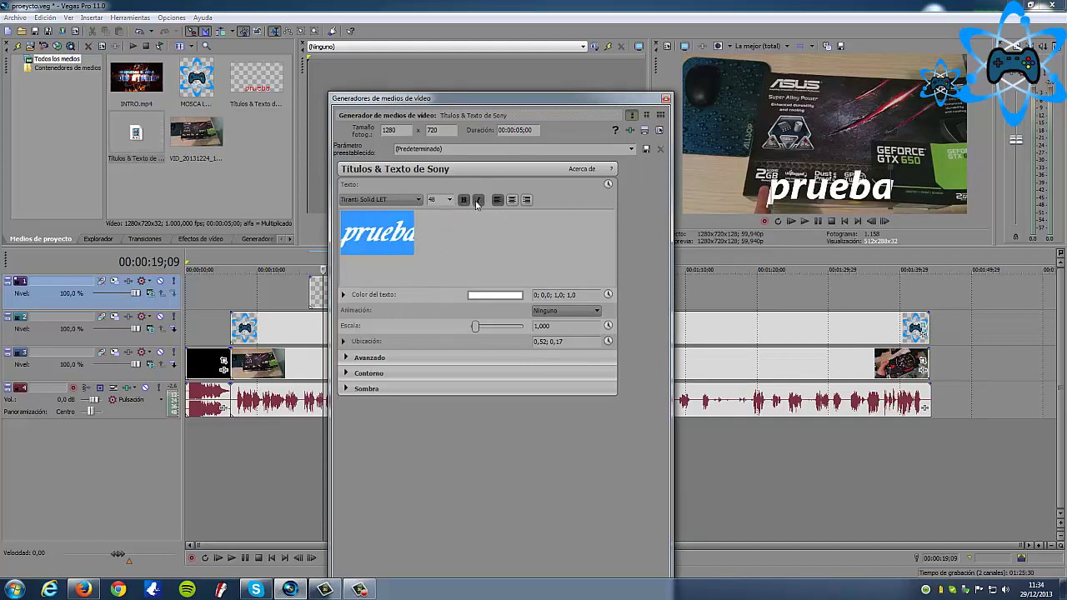
pyautogui.click(478, 200)
pyautogui.click(464, 199)
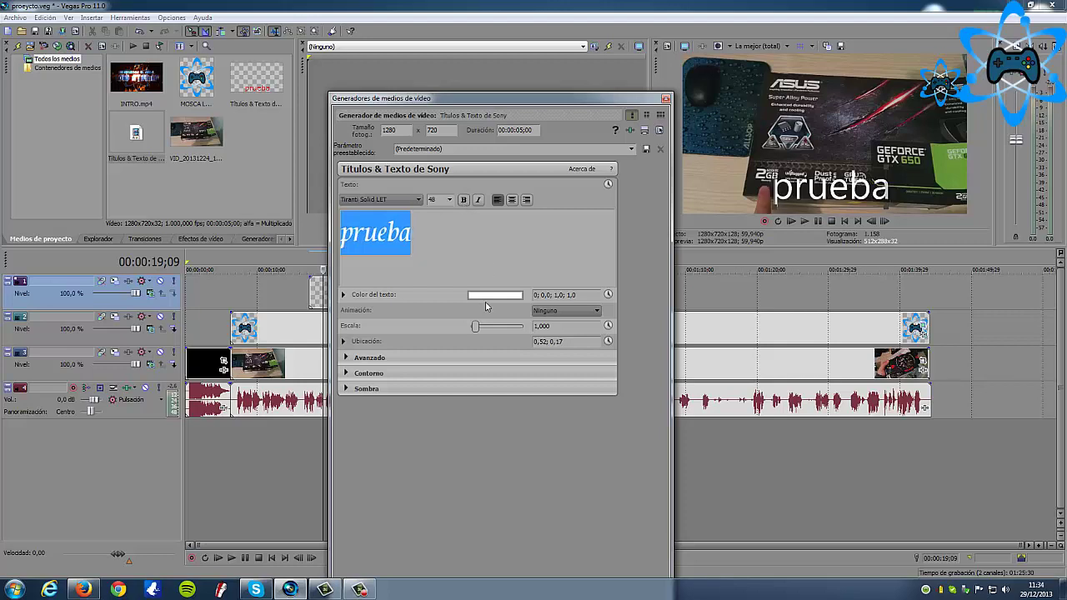
# Step: Set the text colour to a muted red (HSV 0; 0.52; 0.73) and choose the Caída animation
pyautogui.click(494, 295)
pyautogui.click(470, 351)
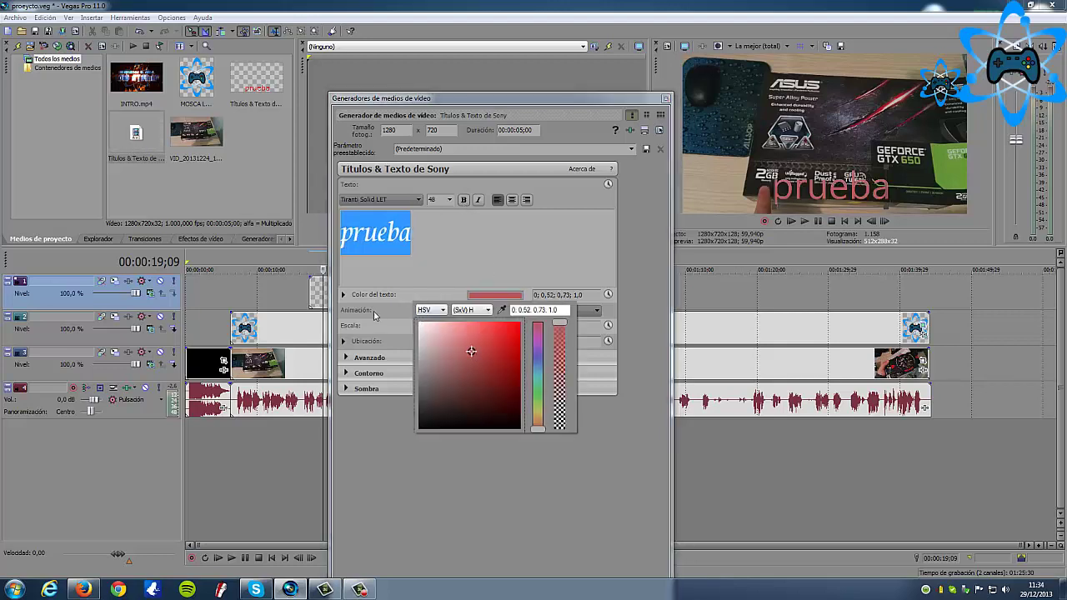
pyautogui.click(373, 314)
pyautogui.click(557, 310)
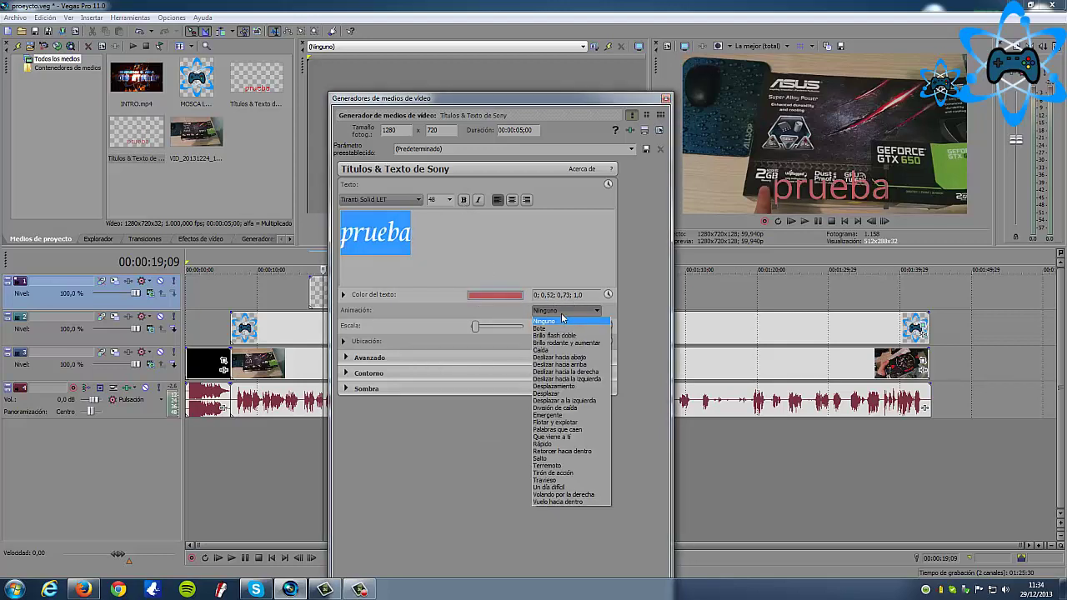
pyautogui.click(544, 353)
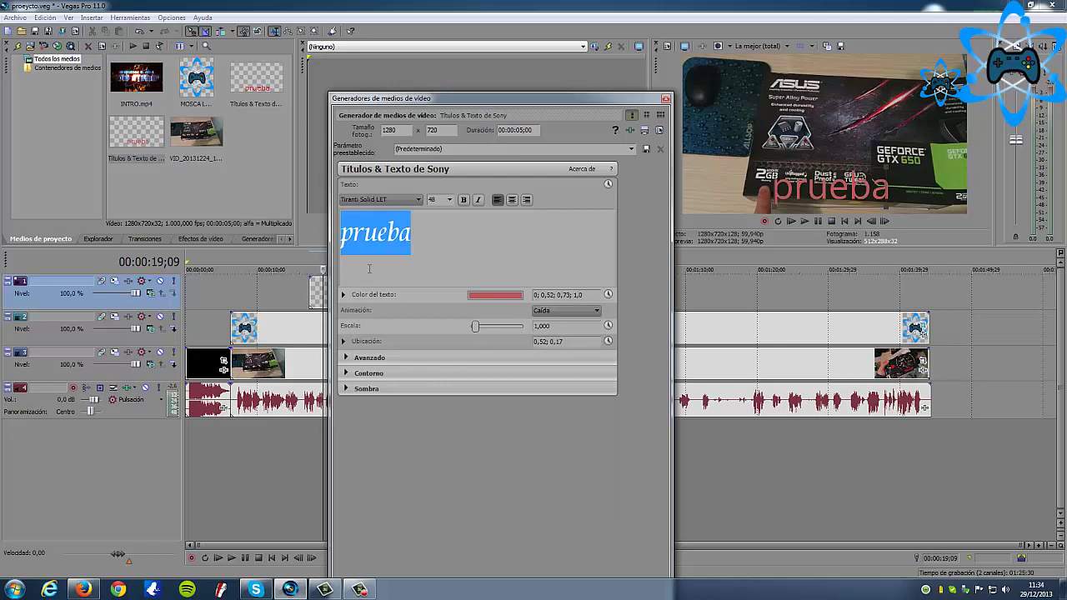
# Step: Dock the floating media generator window between the trimmer and the video preview
pyautogui.doubleClick(477, 104)
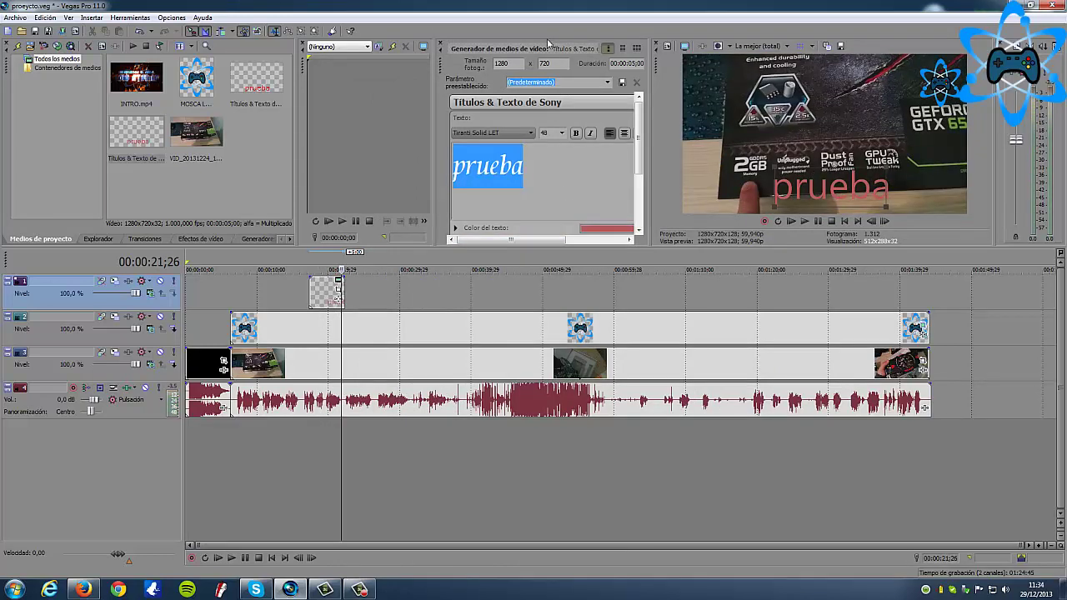
pyautogui.doubleClick(526, 44)
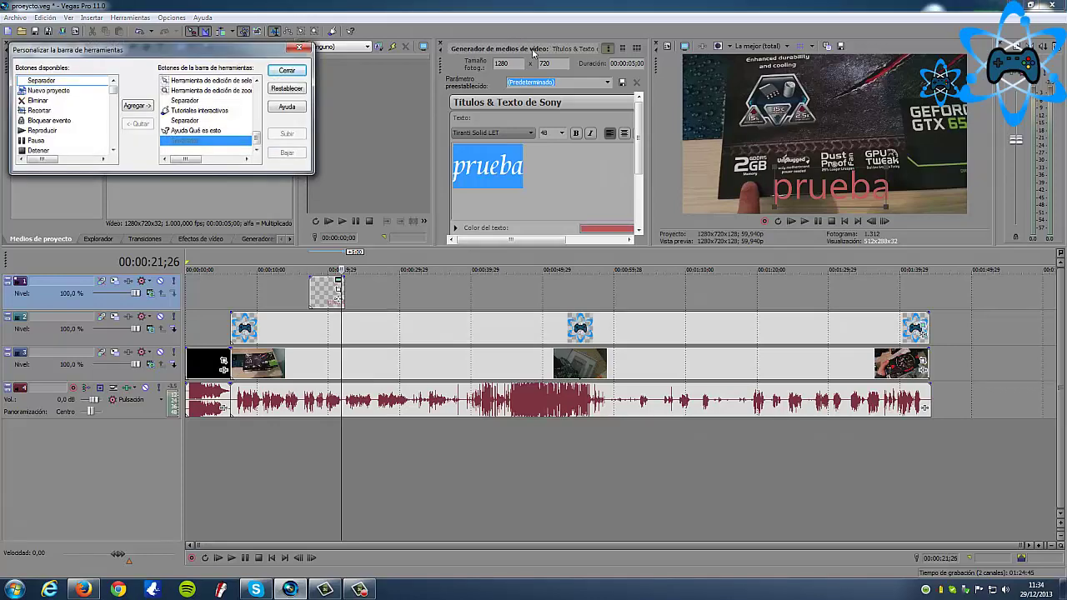
pyautogui.click(299, 48)
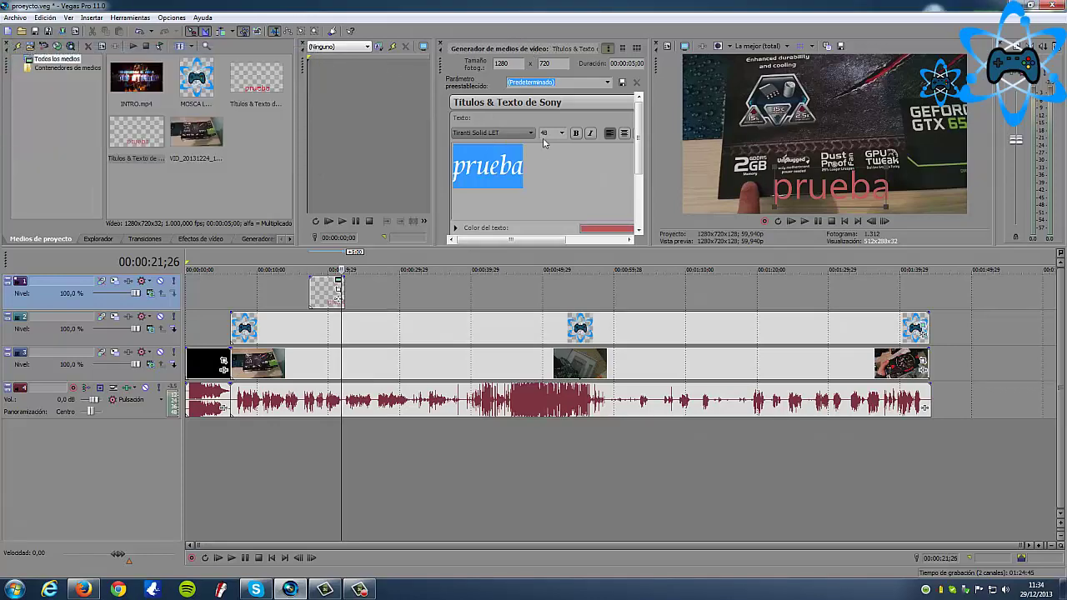
# Step: Expand the title's location settings and shift the text slightly left and down in the frame
pyautogui.click(640, 226)
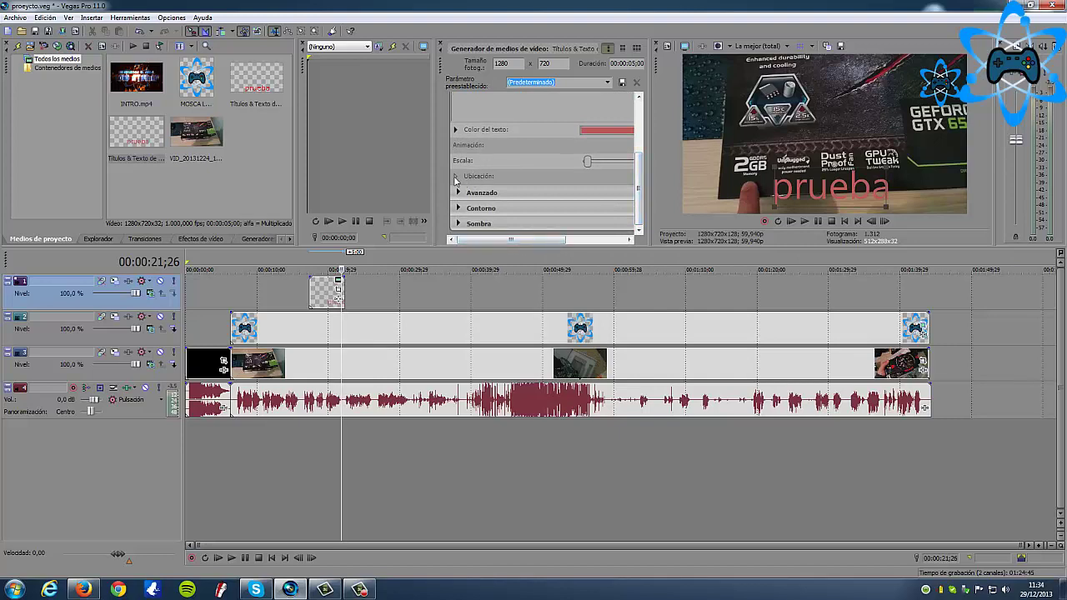
pyautogui.click(455, 177)
pyautogui.moveTo(621, 232)
pyautogui.mouseDown()
pyautogui.moveTo(620, 217)
pyautogui.moveTo(619, 234)
pyautogui.mouseUp()
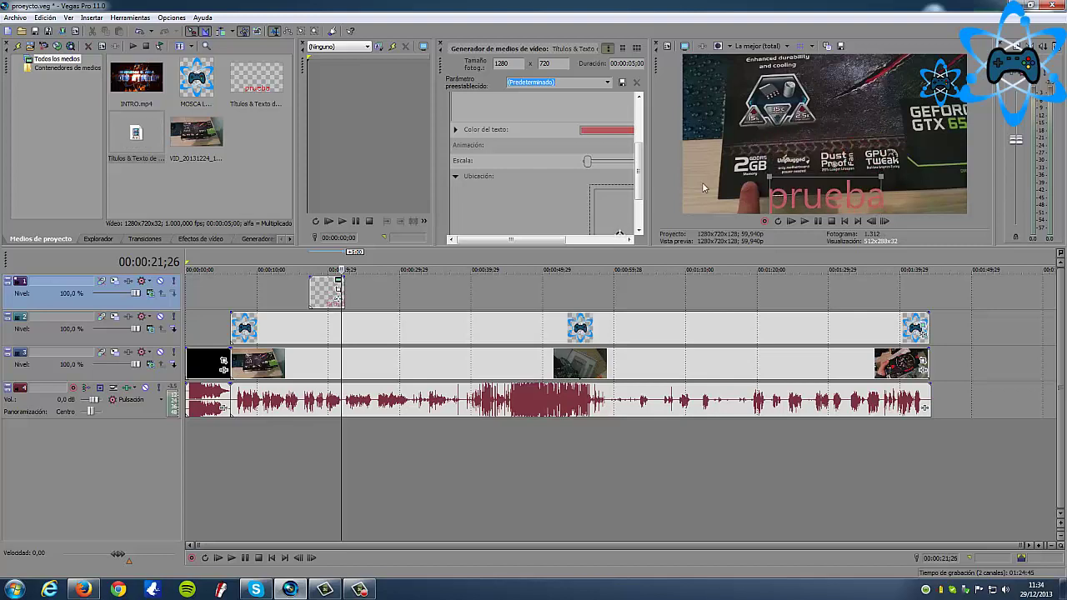
# Step: Arrange the generator's parameters in columns and set the advanced letter tracking (Seguimiento) to about 0.579
pyautogui.click(634, 50)
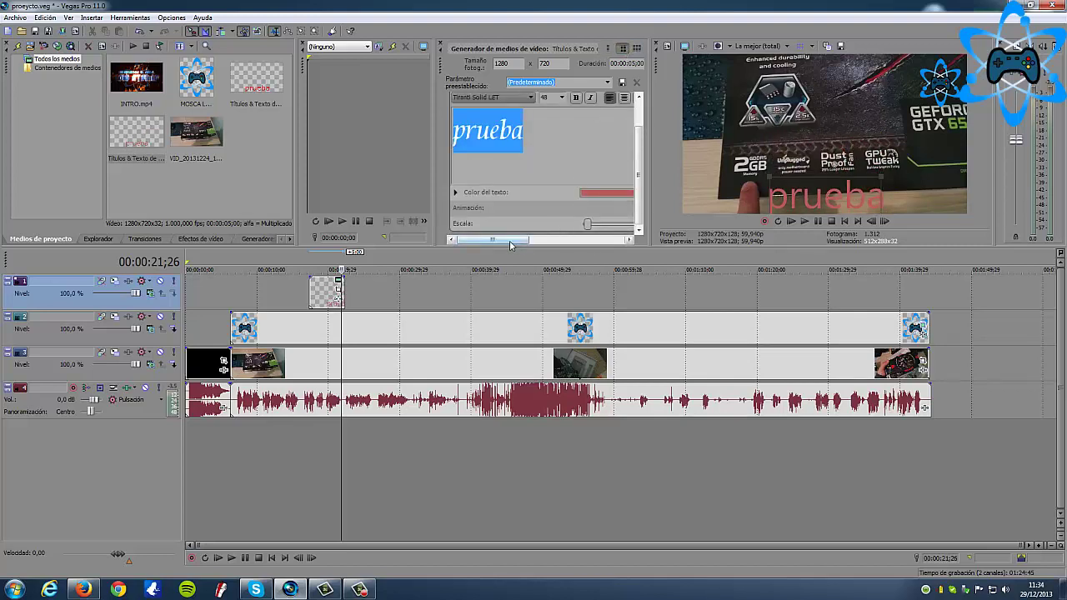
pyautogui.moveTo(518, 240); pyautogui.dragTo(617, 242)
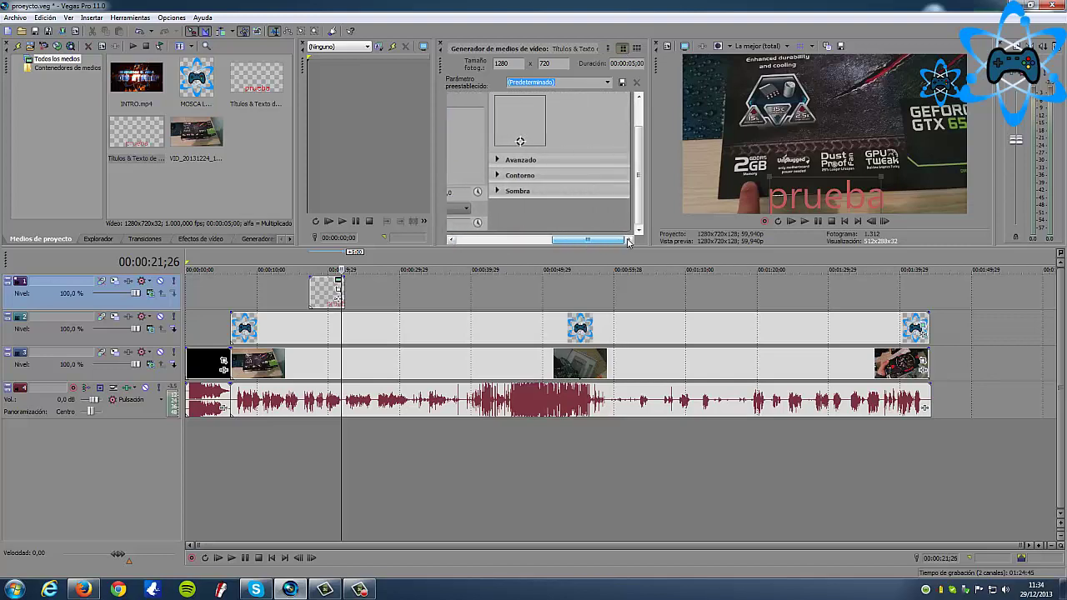
pyautogui.click(497, 160)
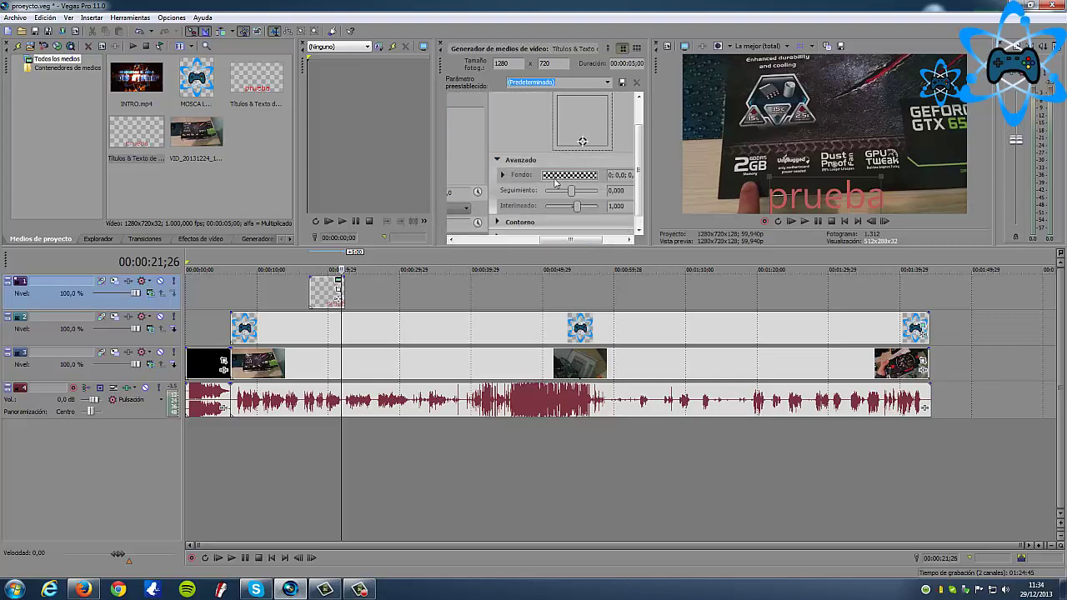
pyautogui.moveTo(571, 191); pyautogui.dragTo(573, 191)
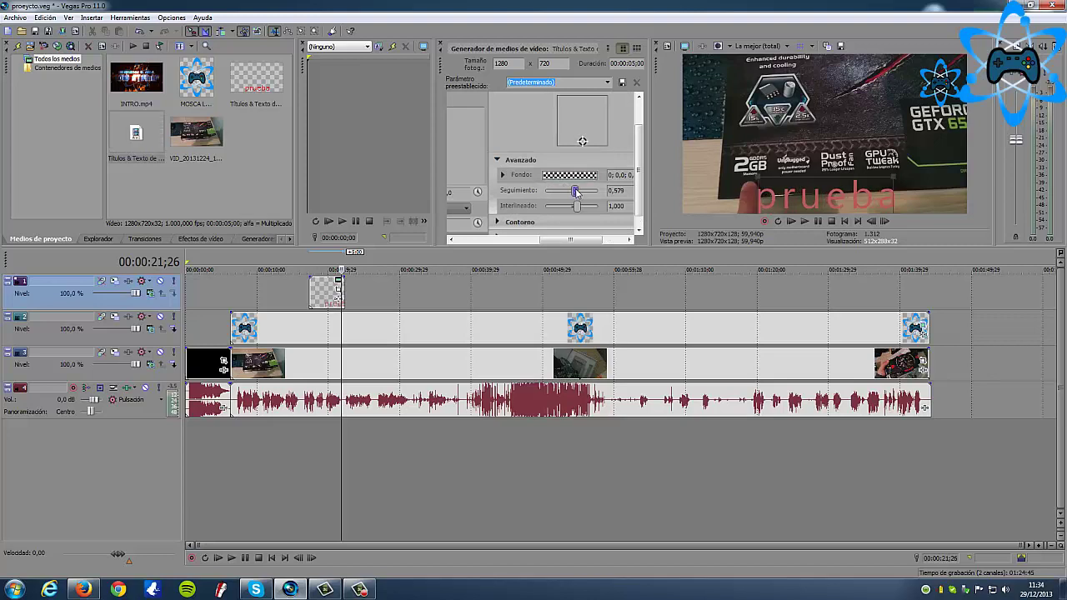
# Step: Expand the outline settings (Contorno) and raise the title's outline thickness to nearly the maximum
pyautogui.scroll(-1, 638, 202)
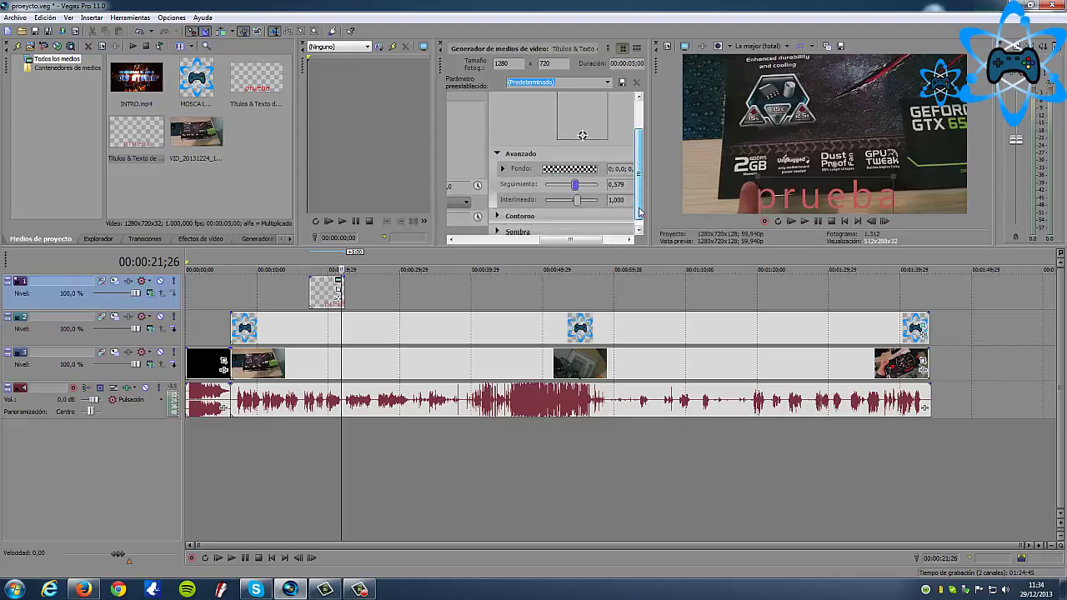
pyautogui.click(497, 208)
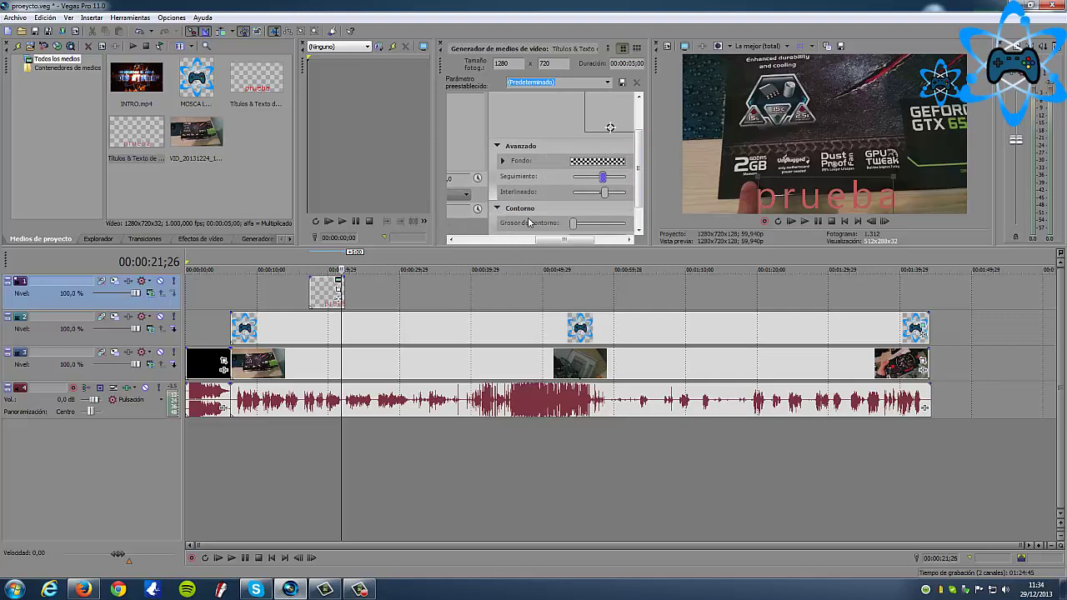
pyautogui.moveTo(571, 227); pyautogui.dragTo(623, 233)
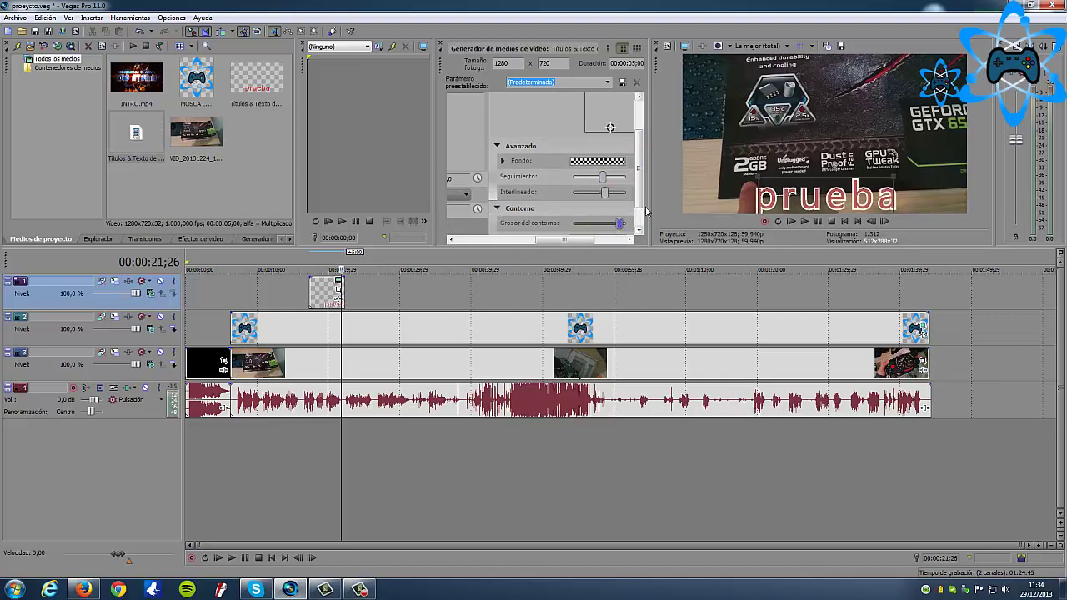
# Step: Set the title's outline colour (Color del contorno) to a light blue, HSV 201; 0,56; 0,92 at full opacity
pyautogui.scroll(-1, 642, 208)
pyautogui.click(588, 227)
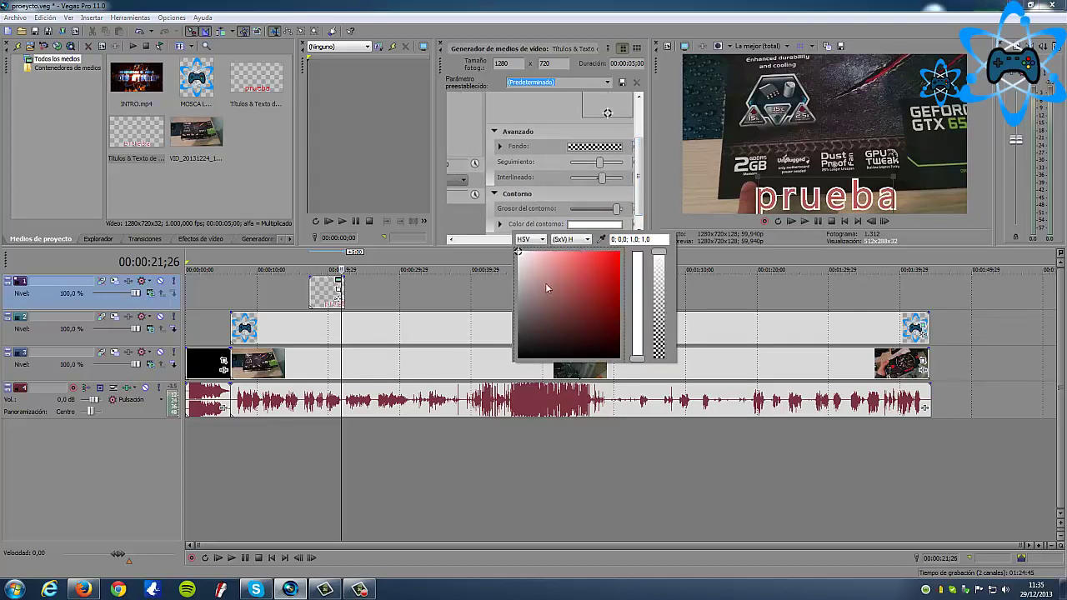
pyautogui.click(637, 260)
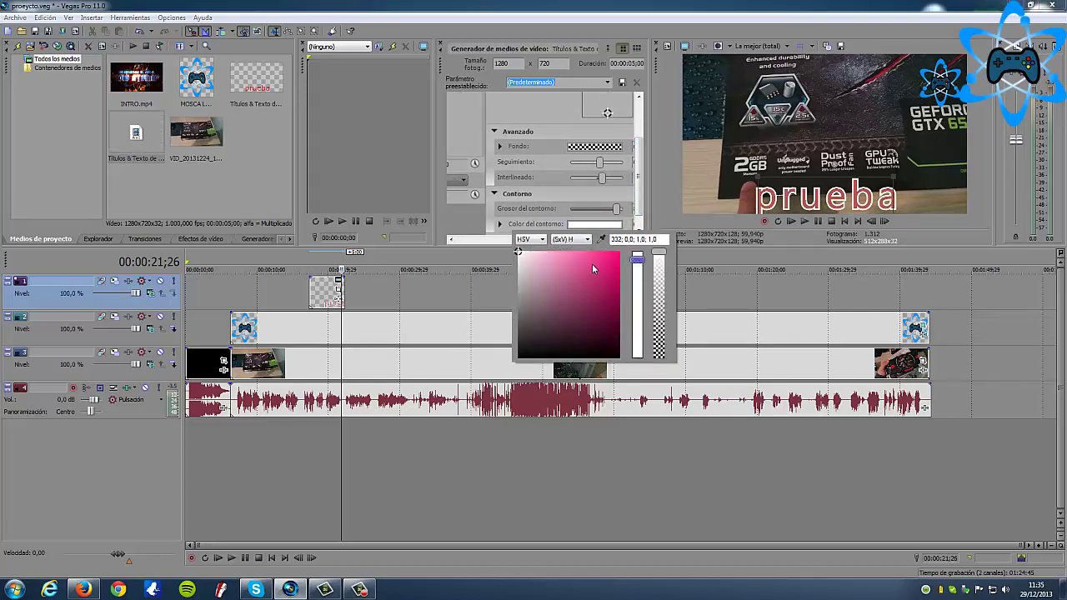
pyautogui.moveTo(592, 268)
pyautogui.mouseDown()
pyautogui.moveTo(598, 286)
pyautogui.moveTo(564, 290)
pyautogui.mouseUp()
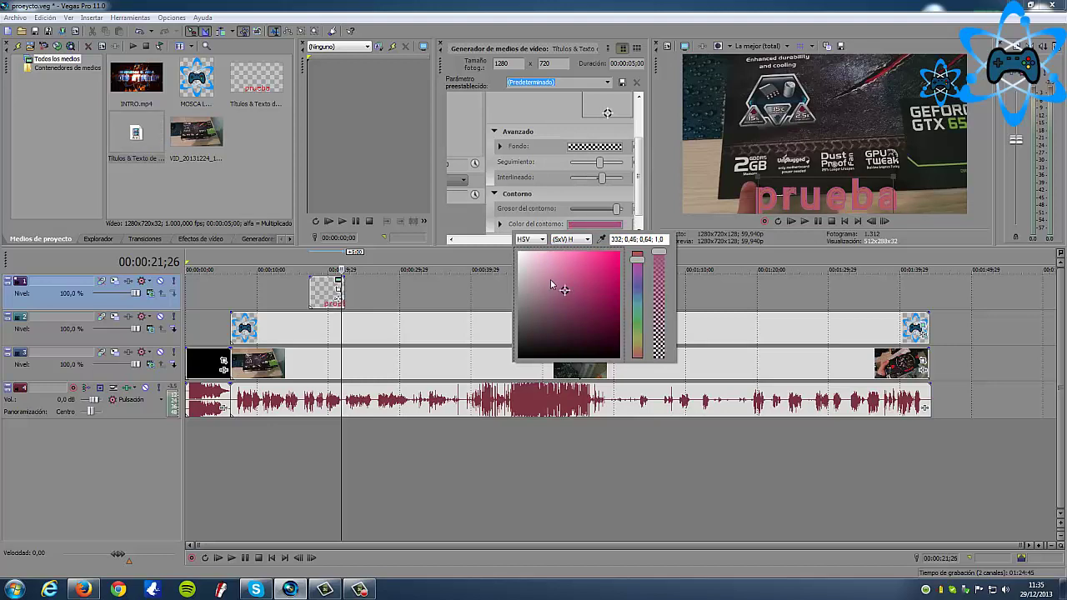
pyautogui.click(636, 293)
pyautogui.click(574, 268)
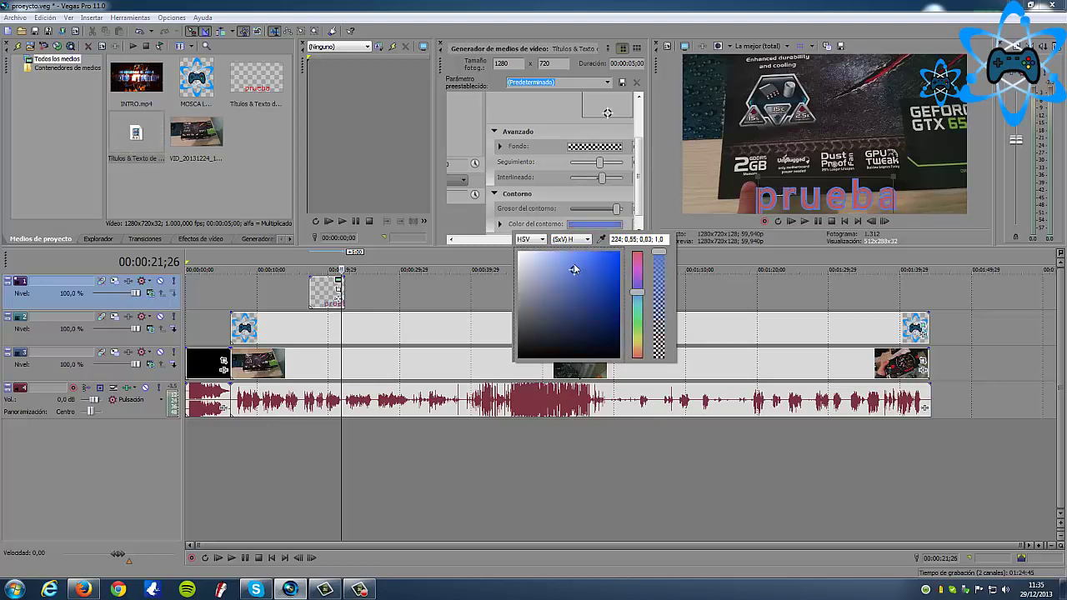
pyautogui.moveTo(550, 270); pyautogui.dragTo(550, 262)
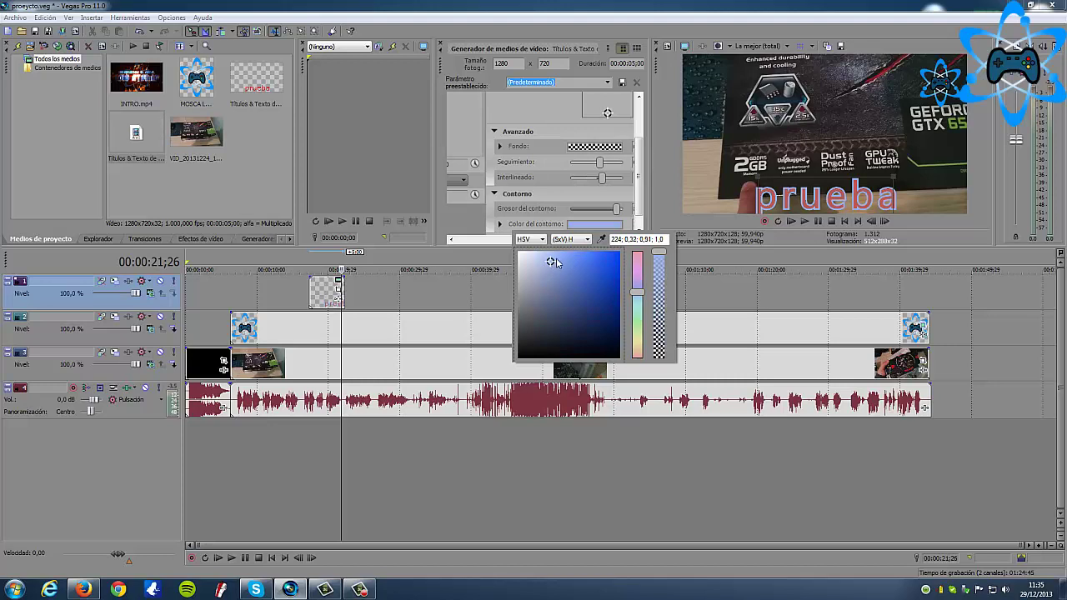
pyautogui.moveTo(637, 308); pyautogui.dragTo(636, 299)
pyautogui.click(575, 262)
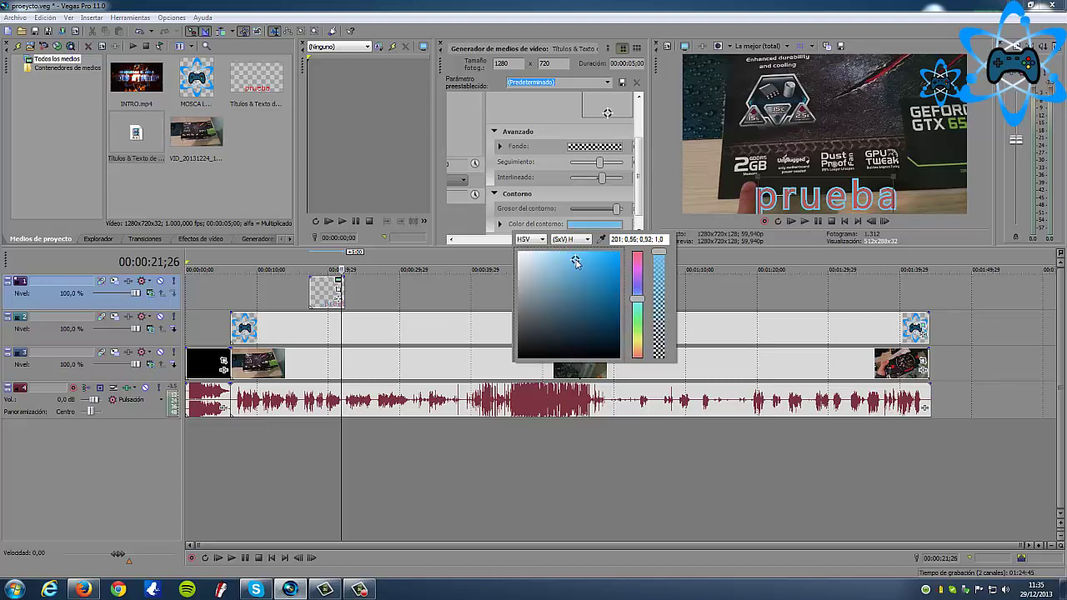
pyautogui.click(640, 209)
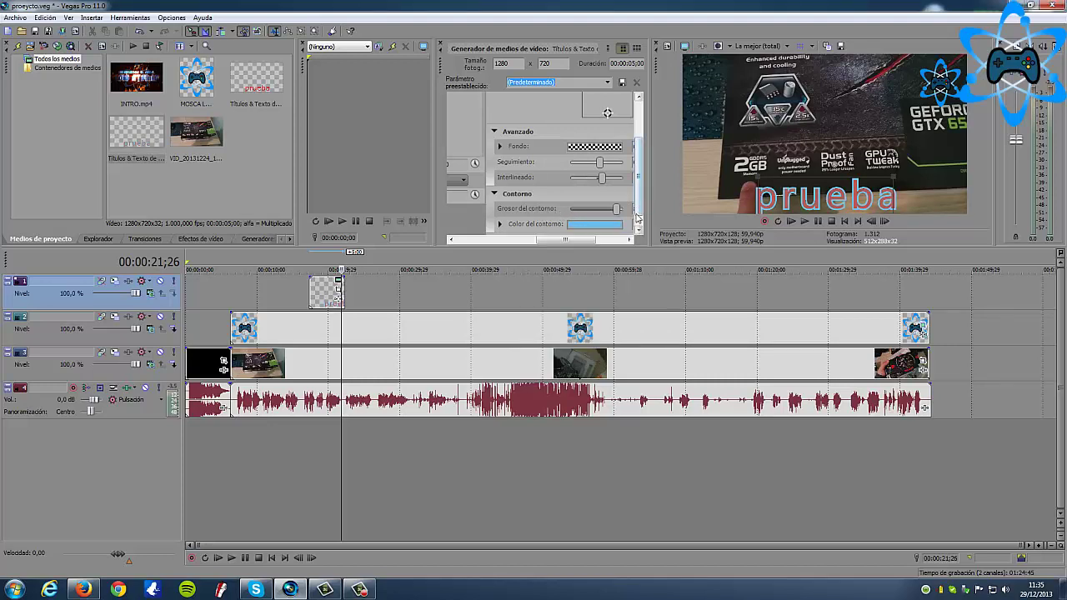
# Step: Activate the title's shadow (Activar sombra) and shift the text slightly up and left in the frame
pyautogui.scroll(-1, 638, 217)
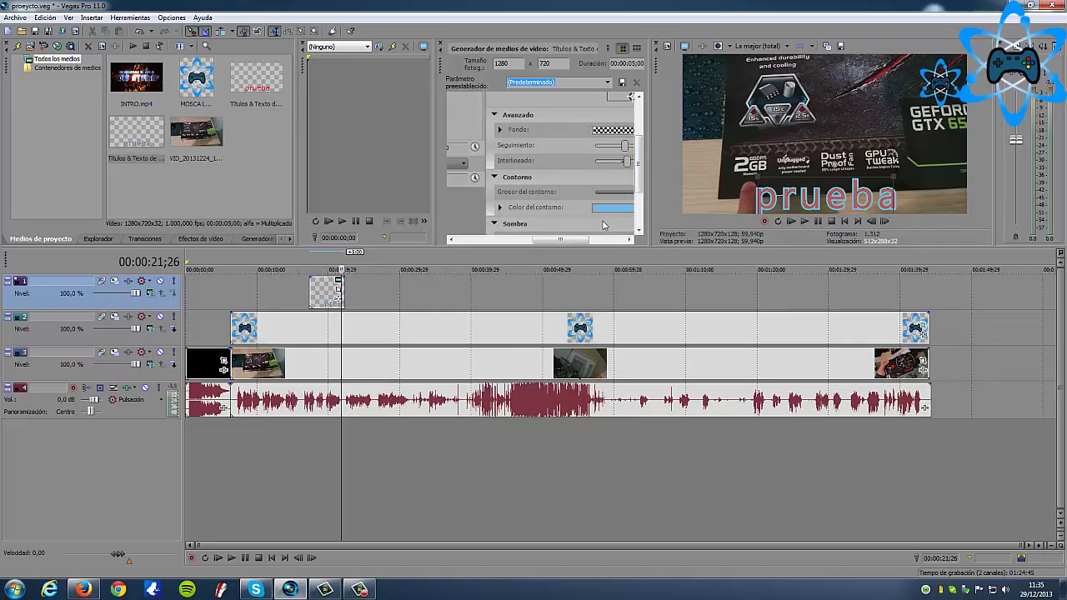
pyautogui.scroll(-3, 583, 205)
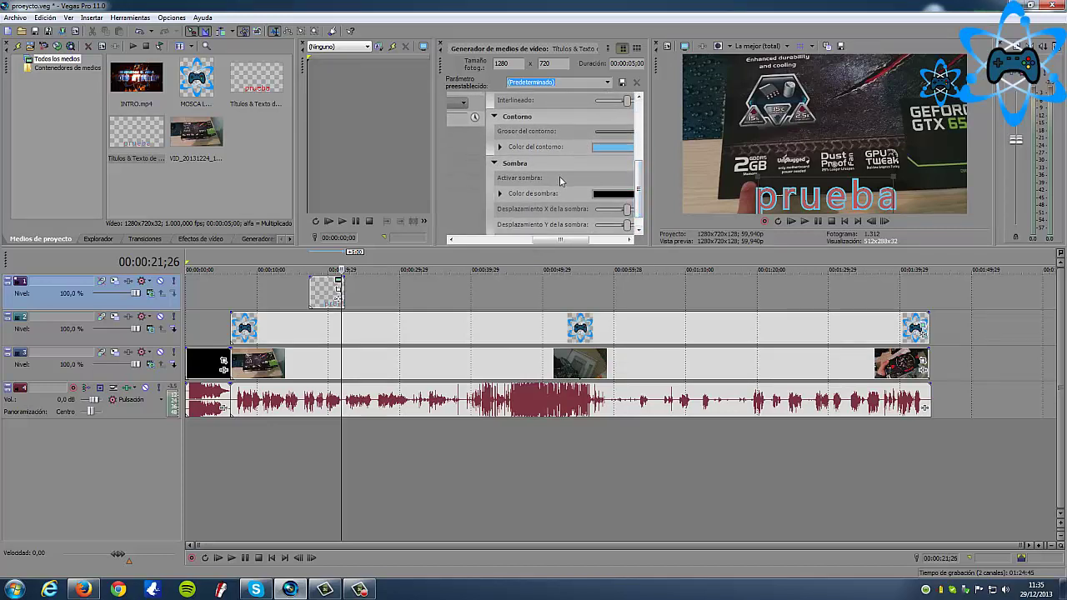
pyautogui.moveTo(569, 244); pyautogui.dragTo(557, 244)
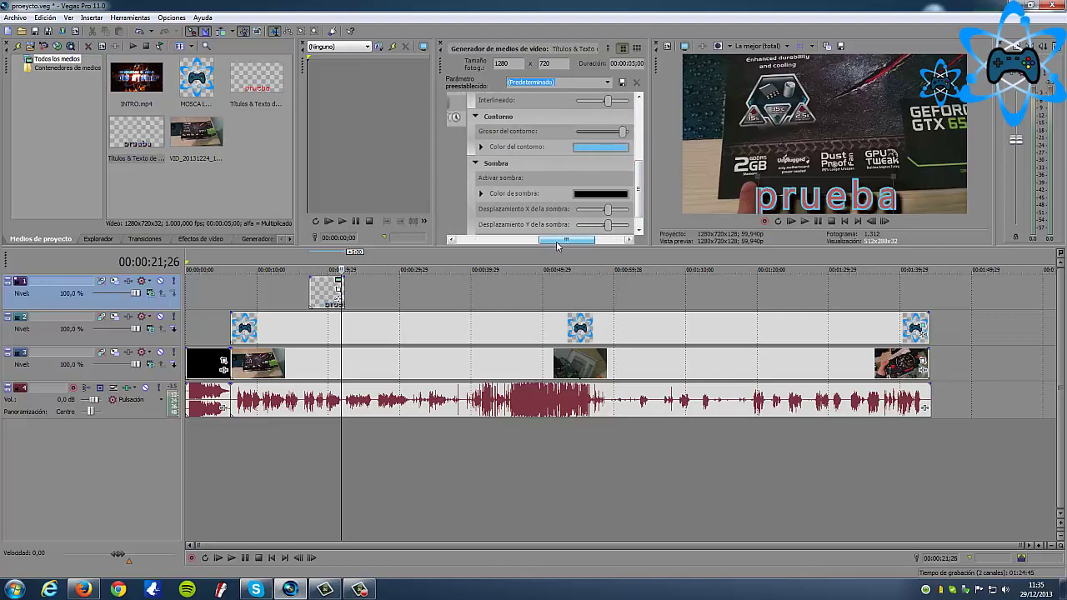
pyautogui.moveTo(757, 164); pyautogui.dragTo(790, 212)
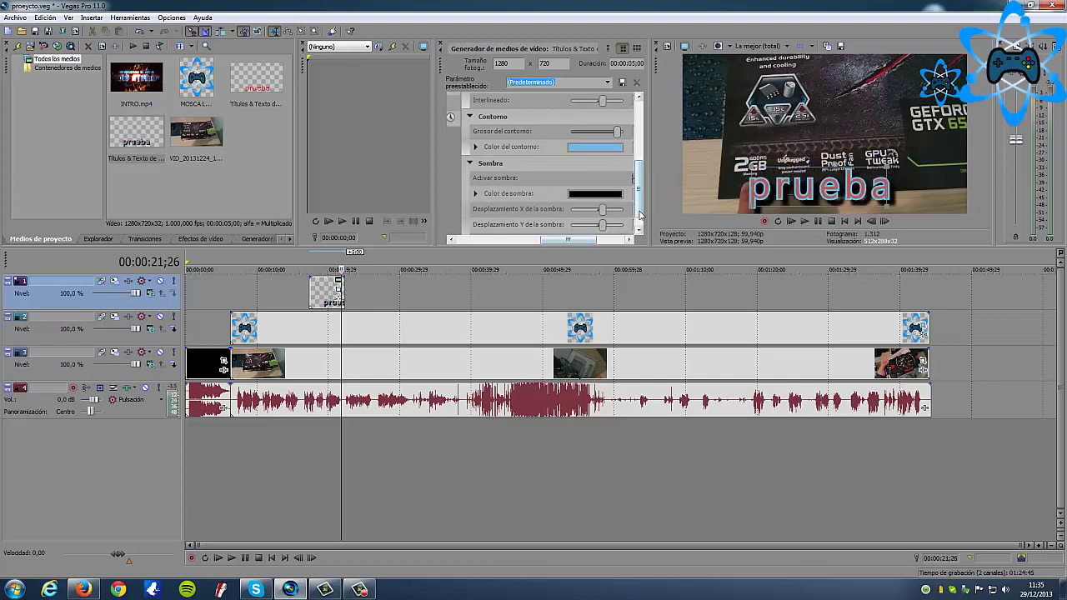
# Step: Close the video media generator window and restore the normal trimmer and preview layout
pyautogui.scroll(-1, 625, 221)
pyautogui.moveTo(578, 241); pyautogui.dragTo(566, 239)
pyautogui.scroll(5, 640, 221)
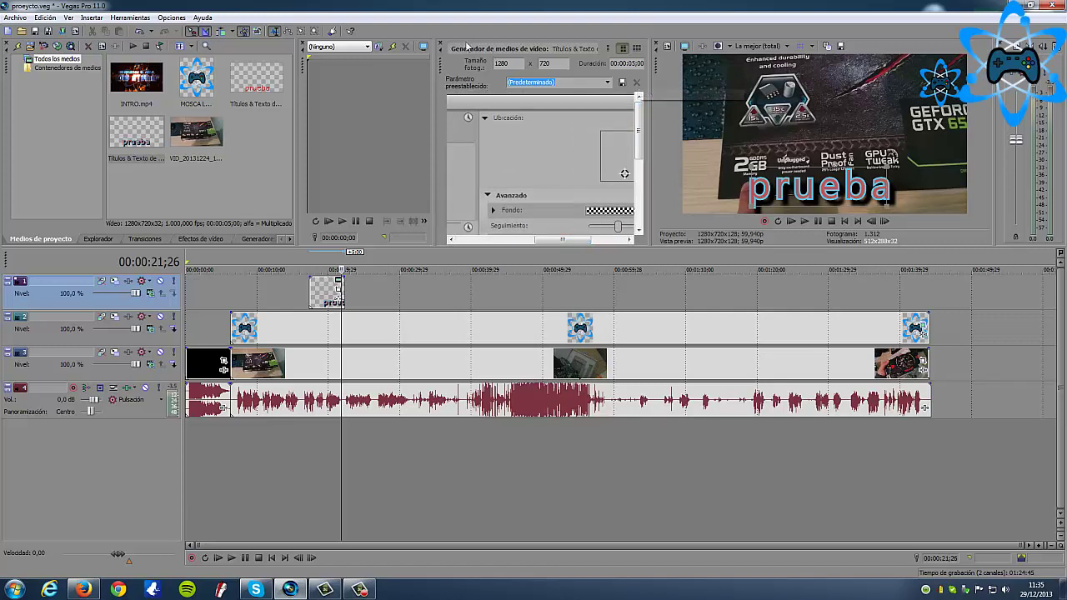
pyautogui.click(441, 47)
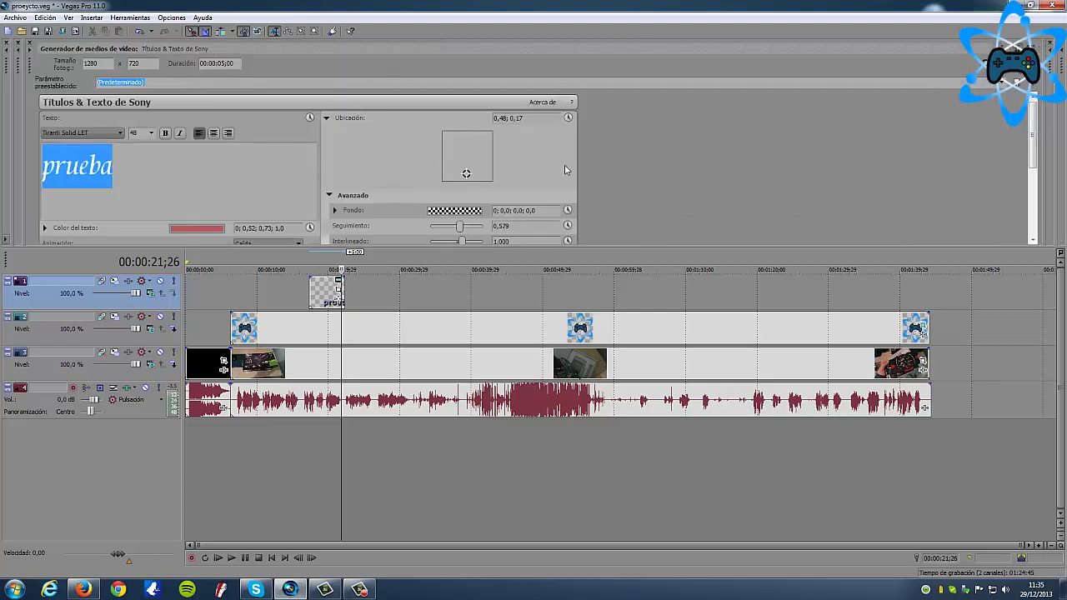
pyautogui.click(30, 47)
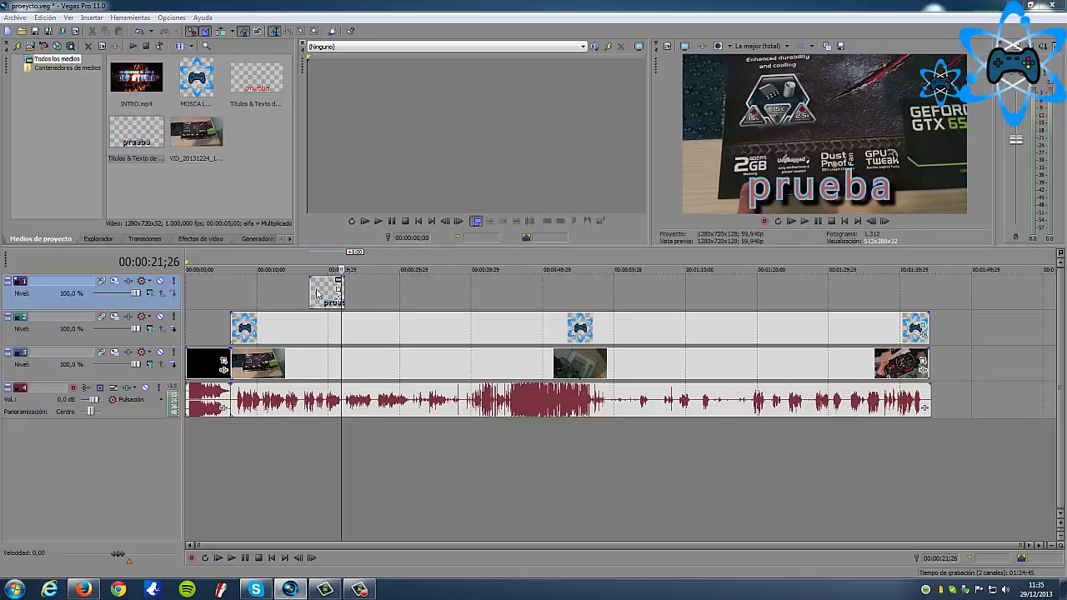
# Step: Play the project from 00:00:08;28 to review the footage before the title
pyautogui.click(250, 450)
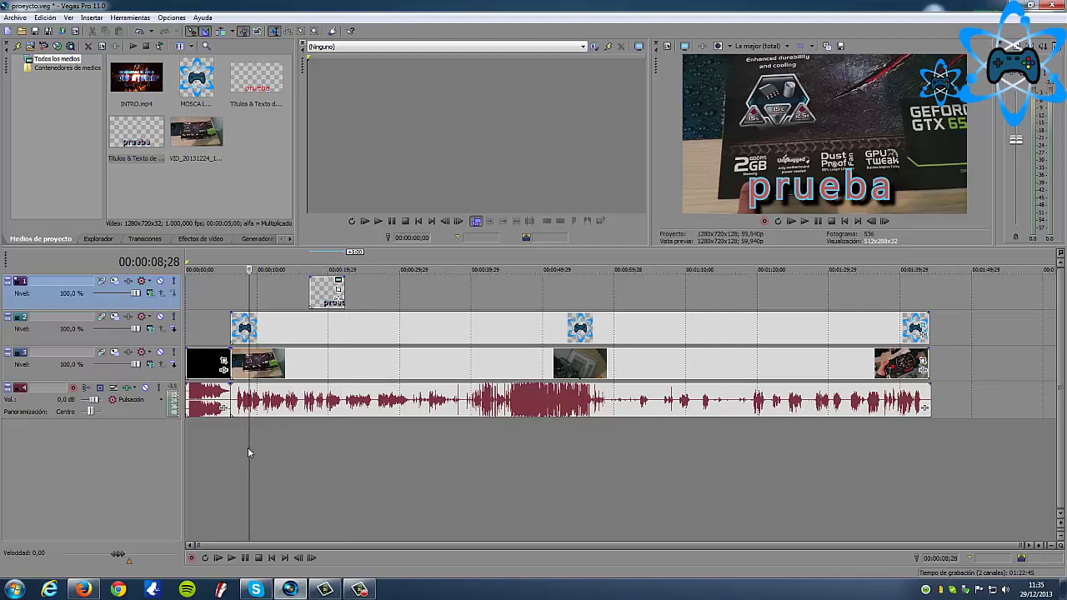
pyautogui.press('space')
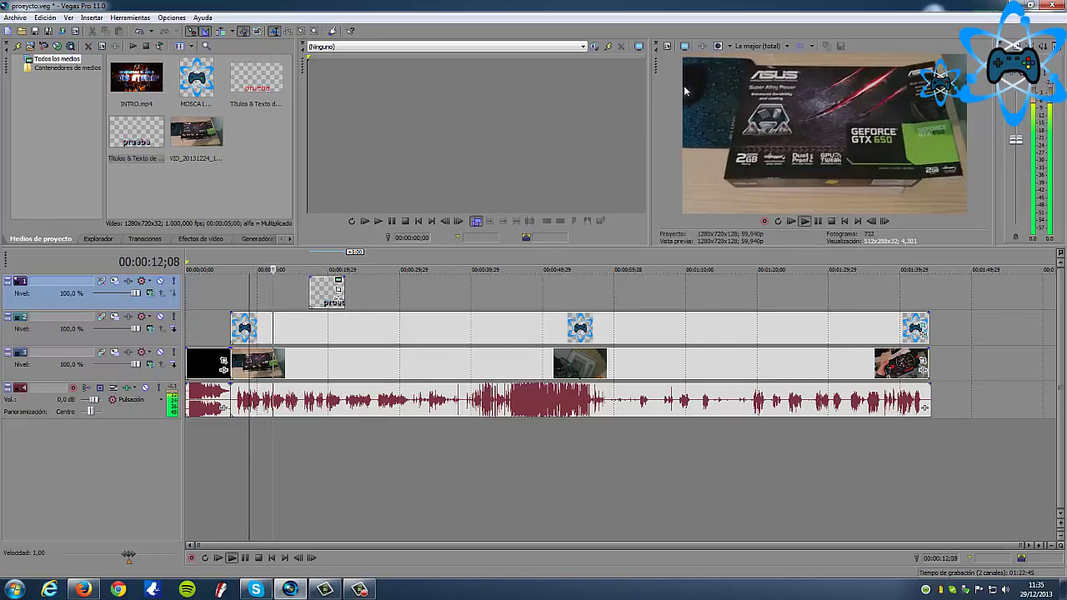
pyautogui.press('space')
# Step: Move the title event earlier on its track so it starts just after the 10-second mark
pyautogui.moveTo(333, 289); pyautogui.dragTo(291, 290)
pyautogui.scroll(3, 289, 308)
pyautogui.scroll(-2, 287, 324)
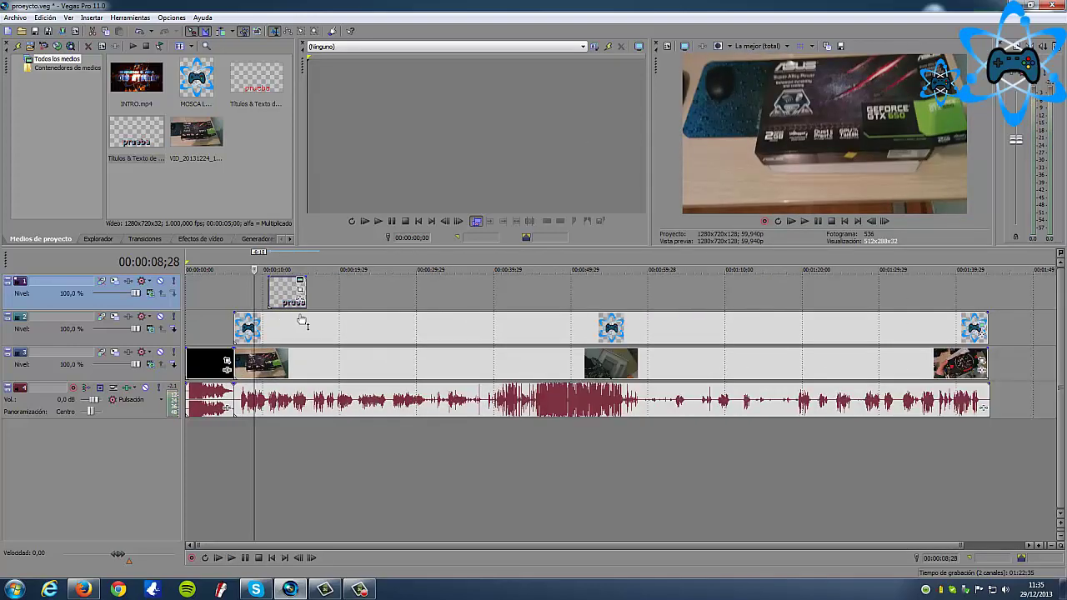
pyautogui.click(345, 465)
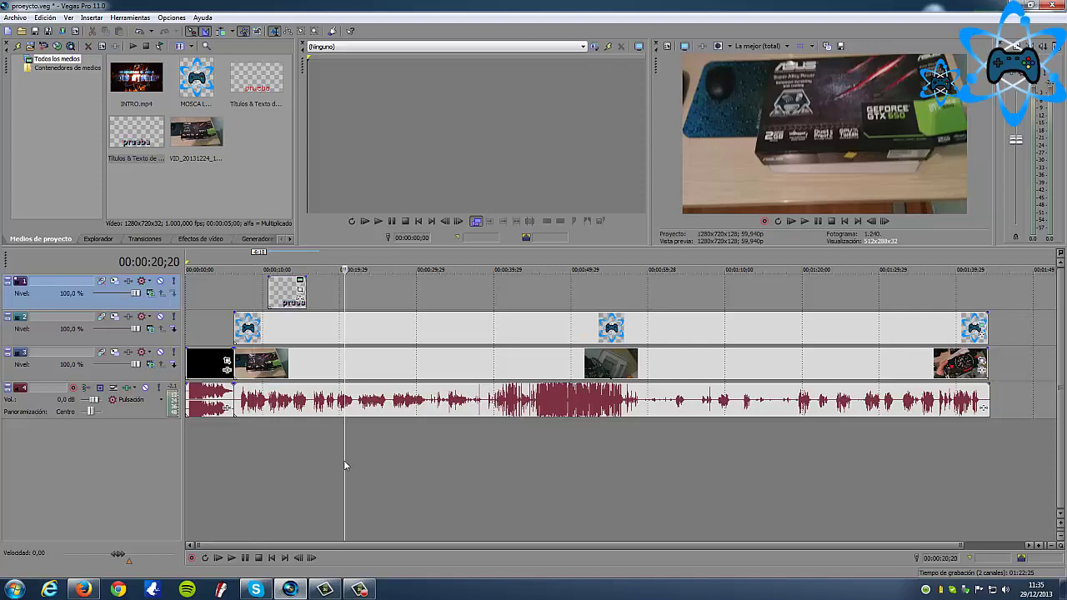
pyautogui.scroll(1, 350, 463)
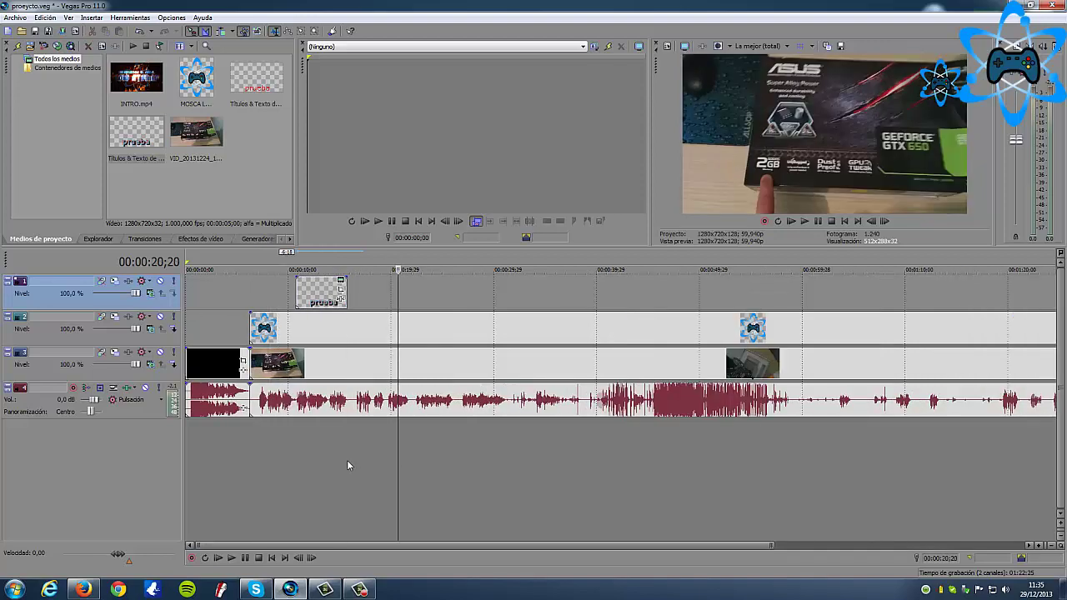
pyautogui.scroll(2, 351, 460)
pyautogui.scroll(-3, 353, 462)
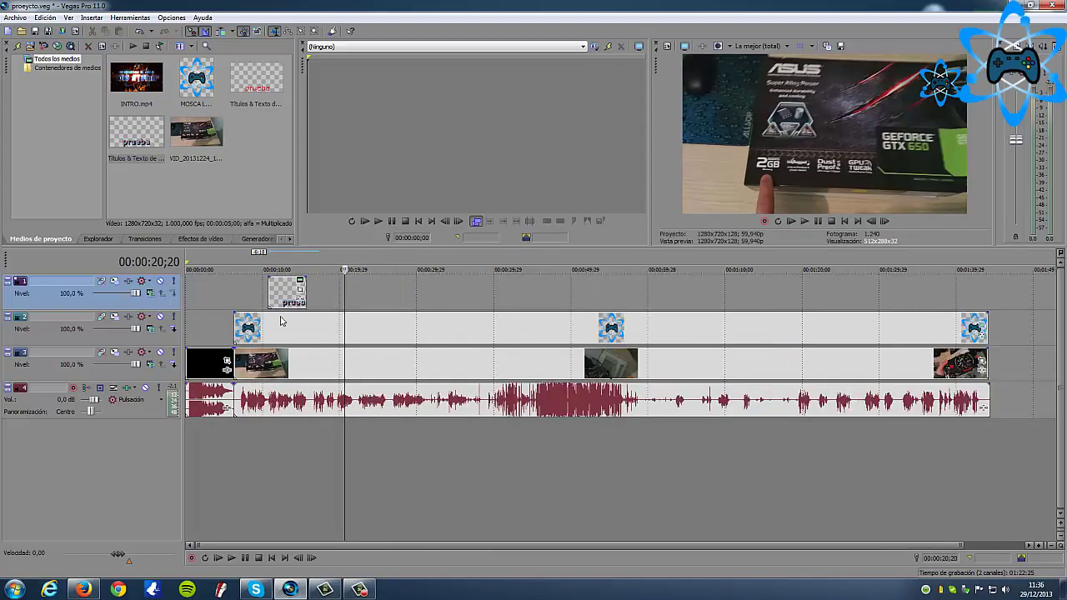
# Step: Copy the title event, paste it on the same track at 00:00:30;24 as a new media copy, and check both titles in the preview
pyautogui.click(282, 289)
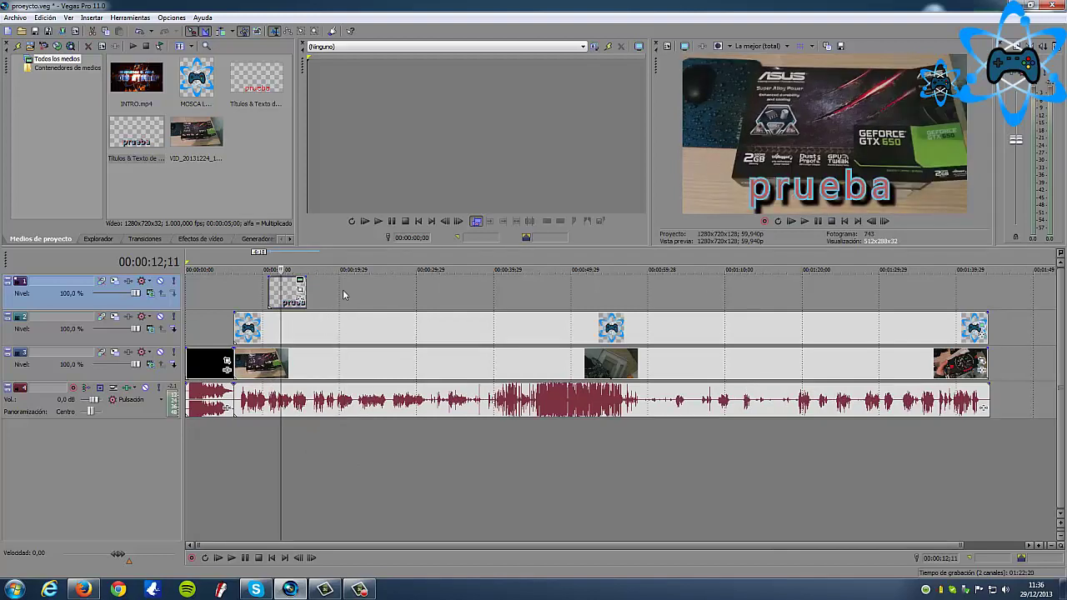
pyautogui.click(423, 298)
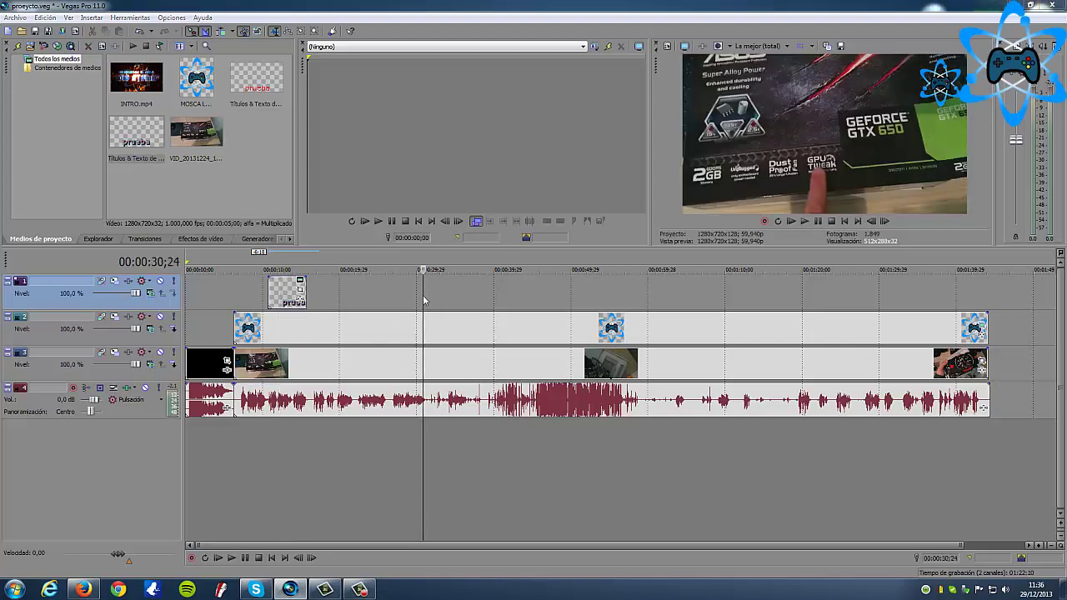
pyautogui.hotkey('ctrl', 'v')
pyautogui.click(609, 246)
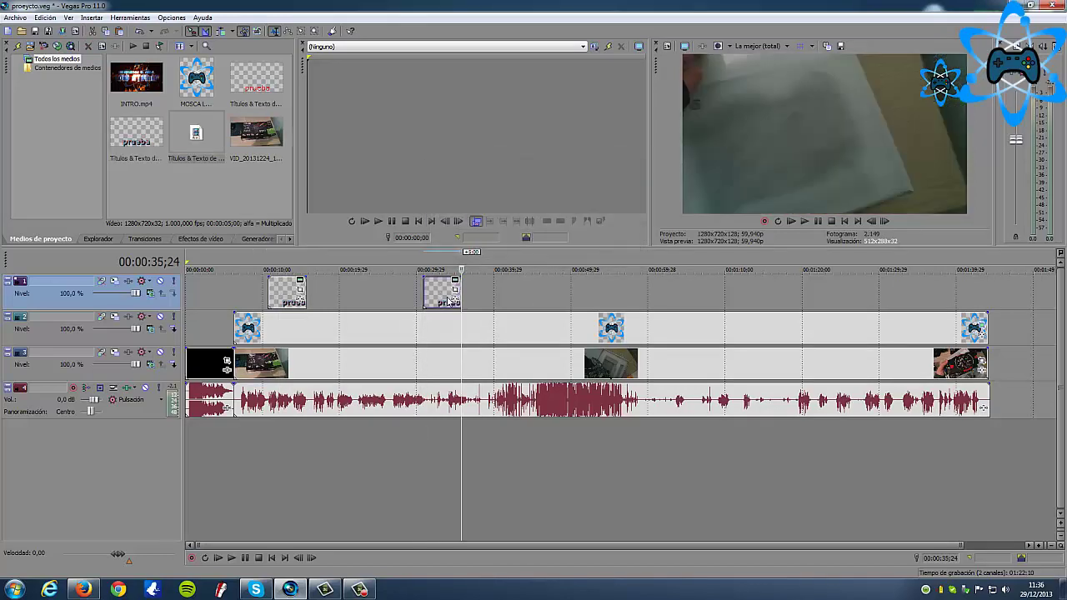
pyautogui.click(287, 298)
pyautogui.click(436, 291)
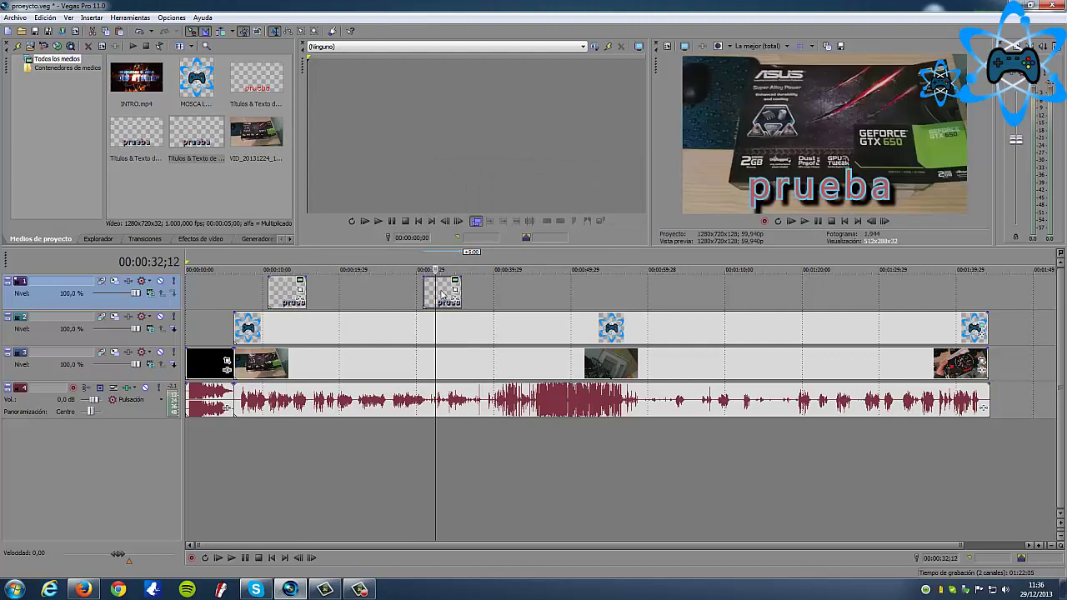
# Step: Add a short fade-in to the start of the first title event
pyautogui.scroll(1, 284, 291)
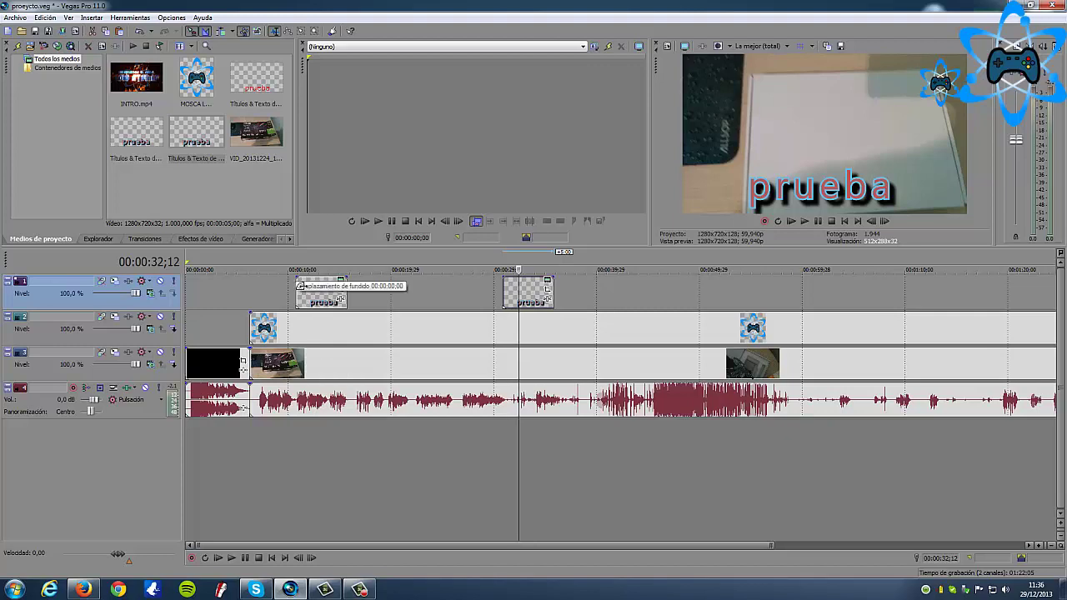
pyautogui.moveTo(304, 296)
pyautogui.mouseDown()
pyautogui.moveTo(250, 299)
pyautogui.moveTo(307, 302)
pyautogui.moveTo(310, 288)
pyautogui.mouseUp()
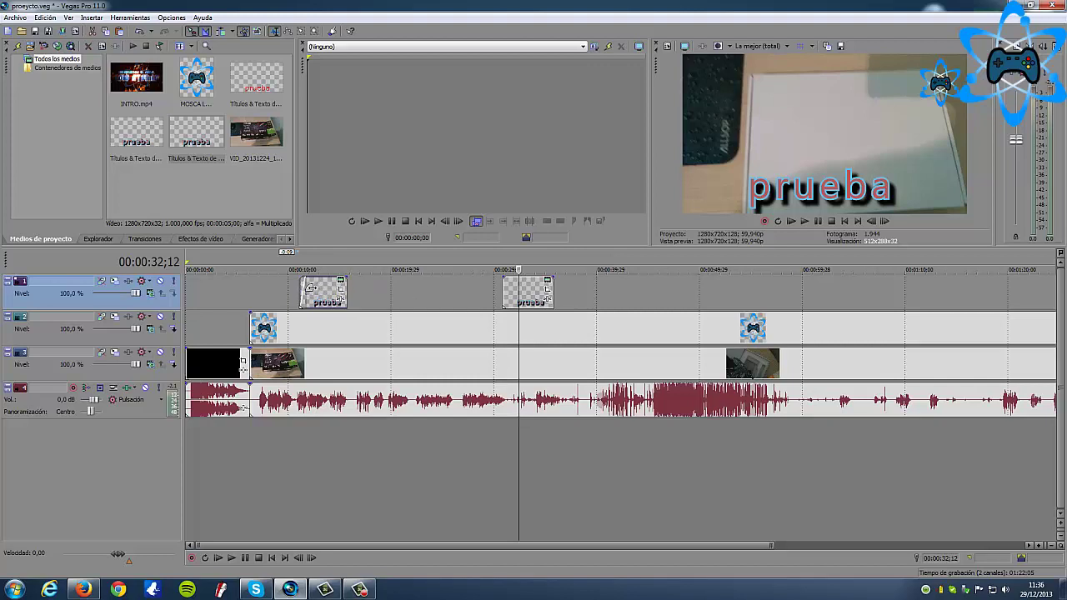
# Step: Place the cursor just before the first title and set the preview quality to Vista previa (automático)
pyautogui.click(292, 292)
pyautogui.click(758, 47)
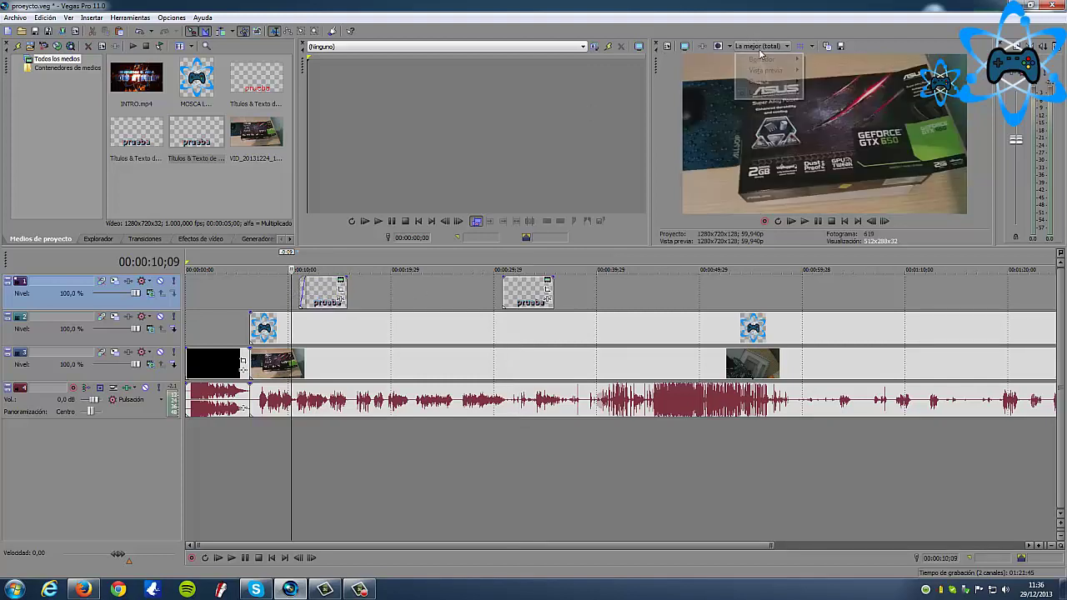
pyautogui.moveTo(768, 71)
pyautogui.click(817, 76)
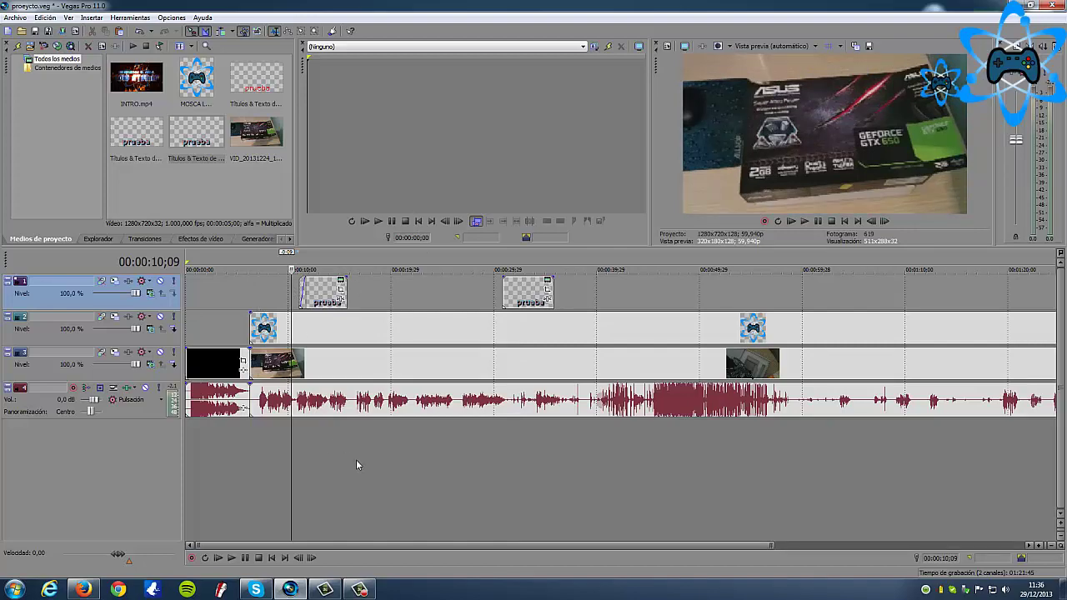
# Step: Play from just before each title event to compare the entrance with a fade-in against the one without
pyautogui.press('space')
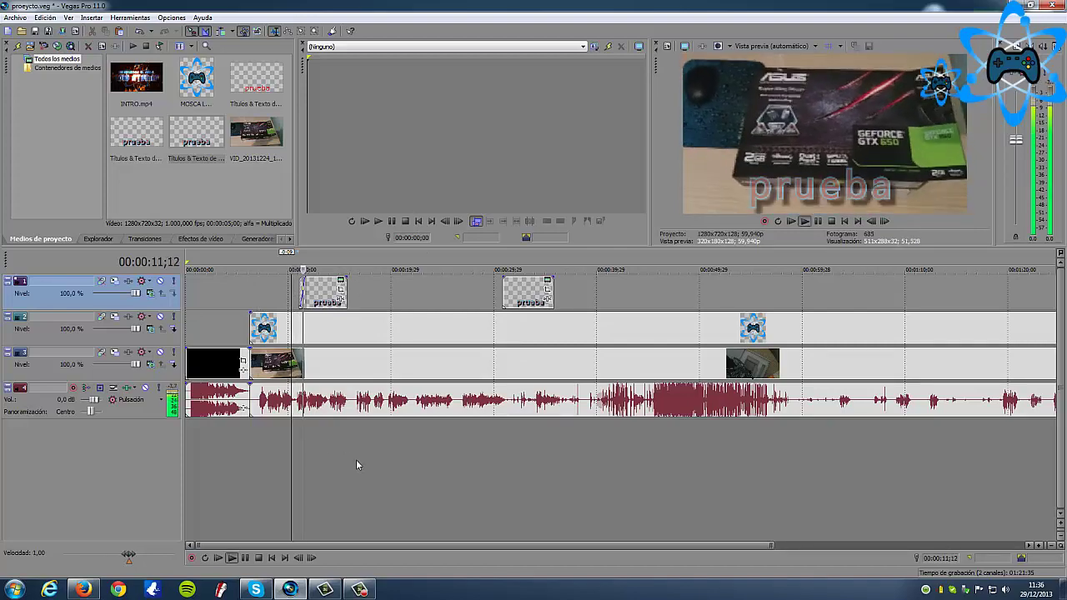
pyautogui.press('space')
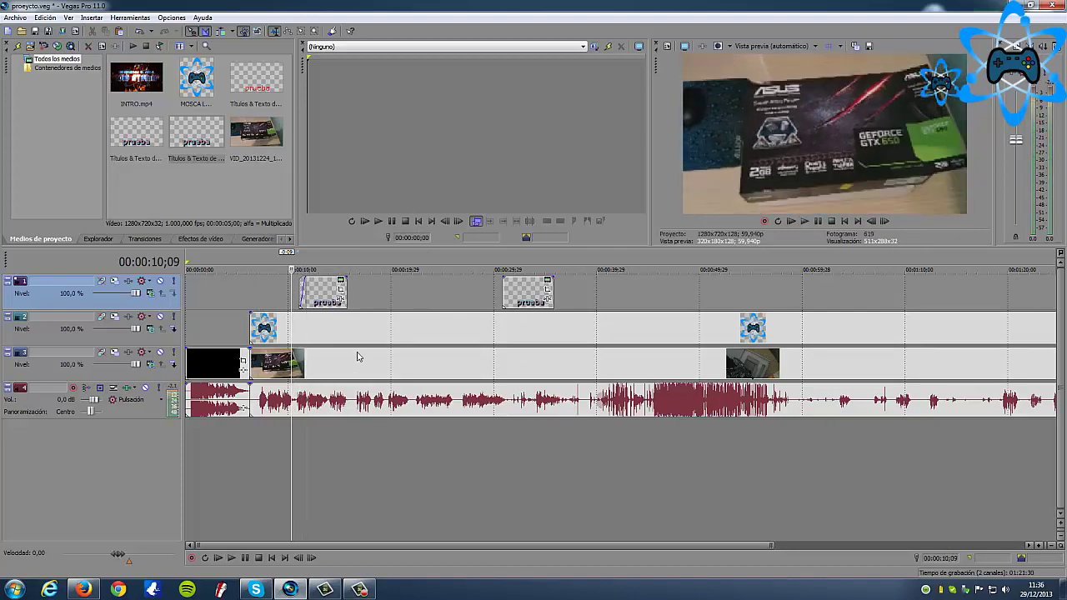
pyautogui.click(497, 301)
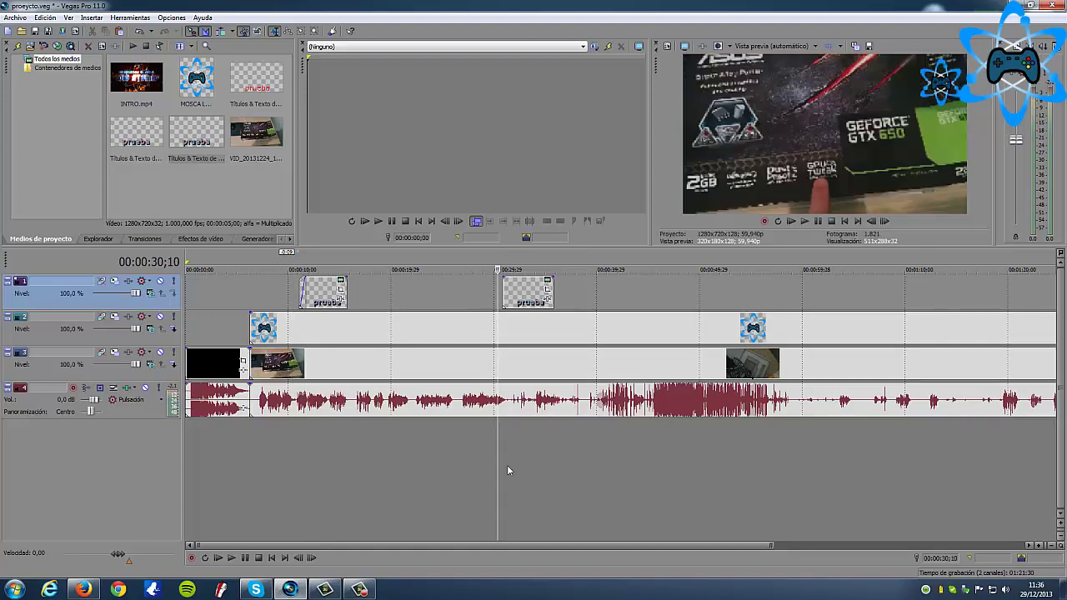
pyautogui.click(476, 465)
pyautogui.press('space')
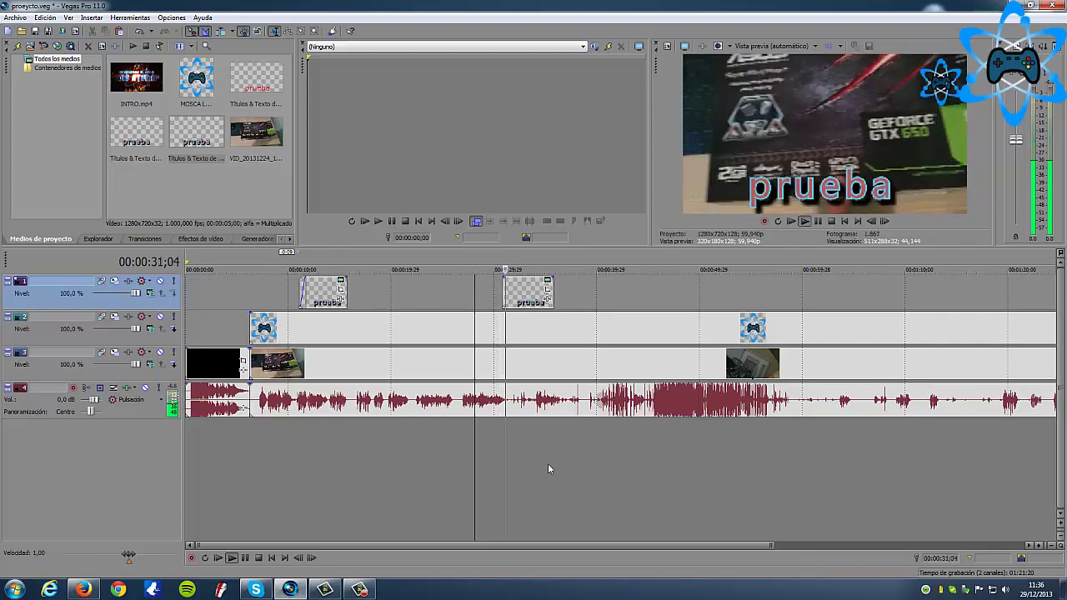
pyautogui.press('space')
pyautogui.click(291, 300)
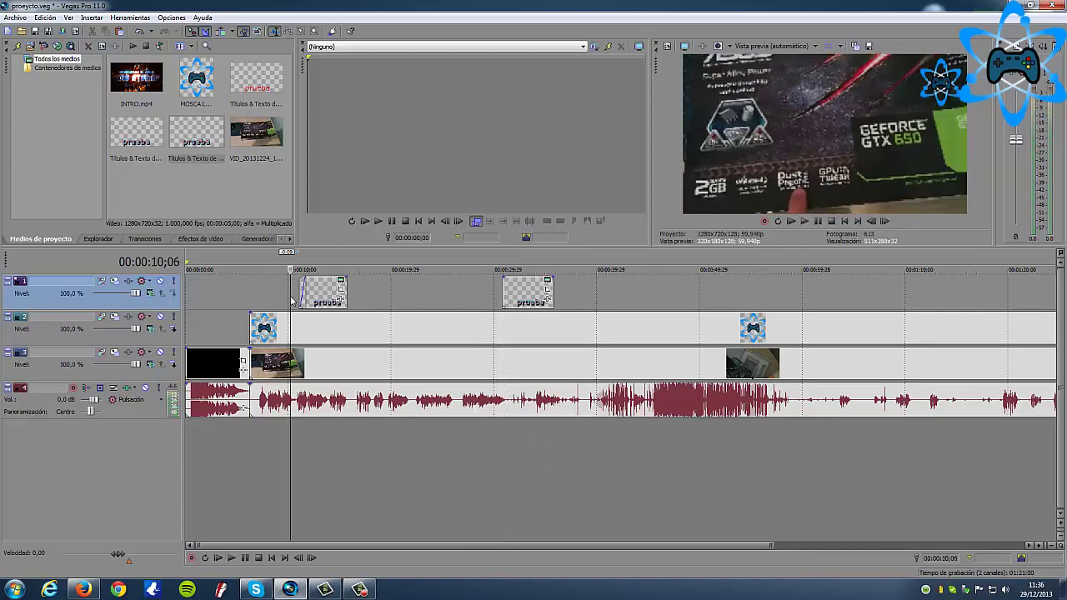
pyautogui.press('space')
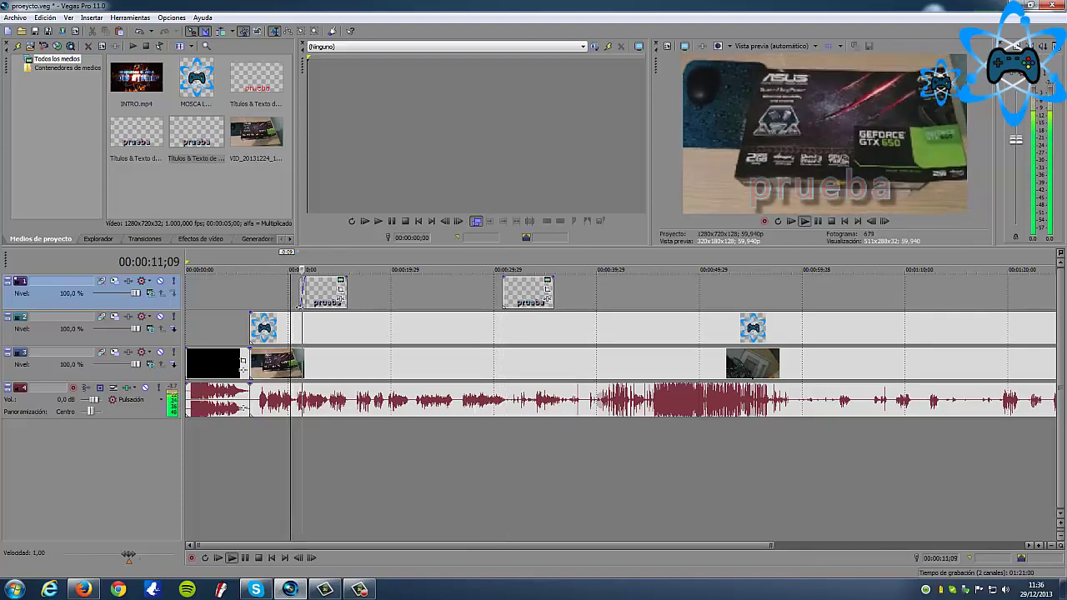
pyautogui.press('space')
pyautogui.scroll(2, 362, 288)
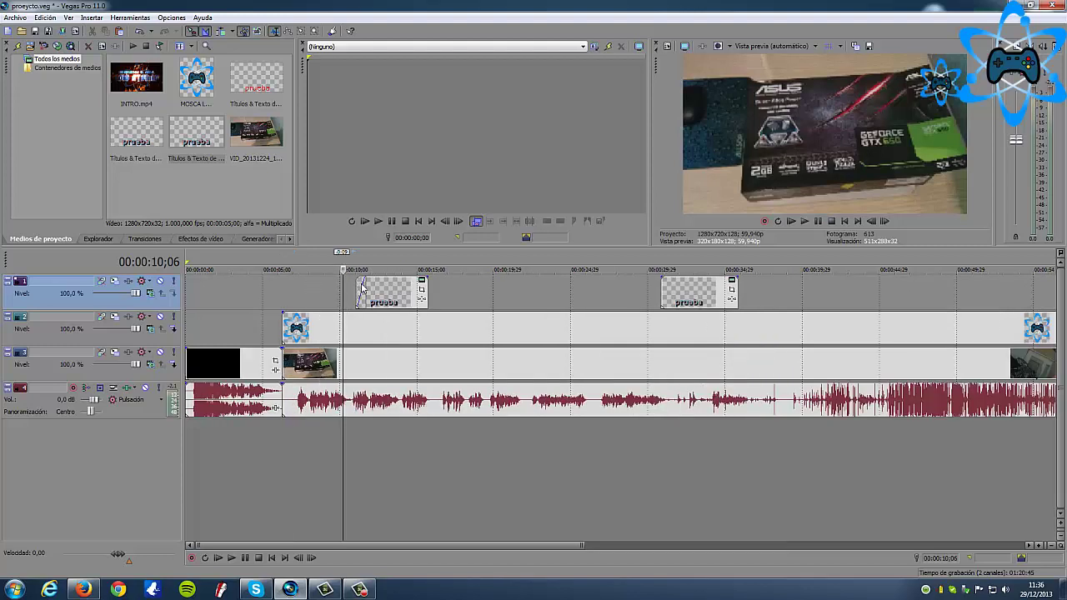
# Step: Add a short fade-out to the end of the first title event and play its ending to check it
pyautogui.moveTo(427, 278); pyautogui.dragTo(422, 280)
pyautogui.click(406, 449)
pyautogui.press('space')
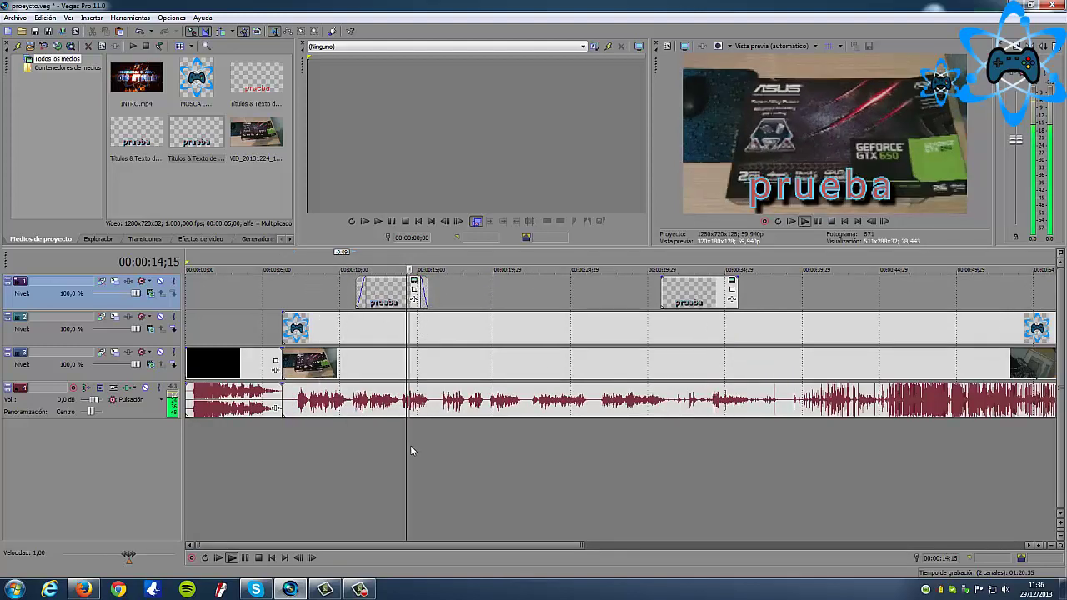
pyautogui.press('space')
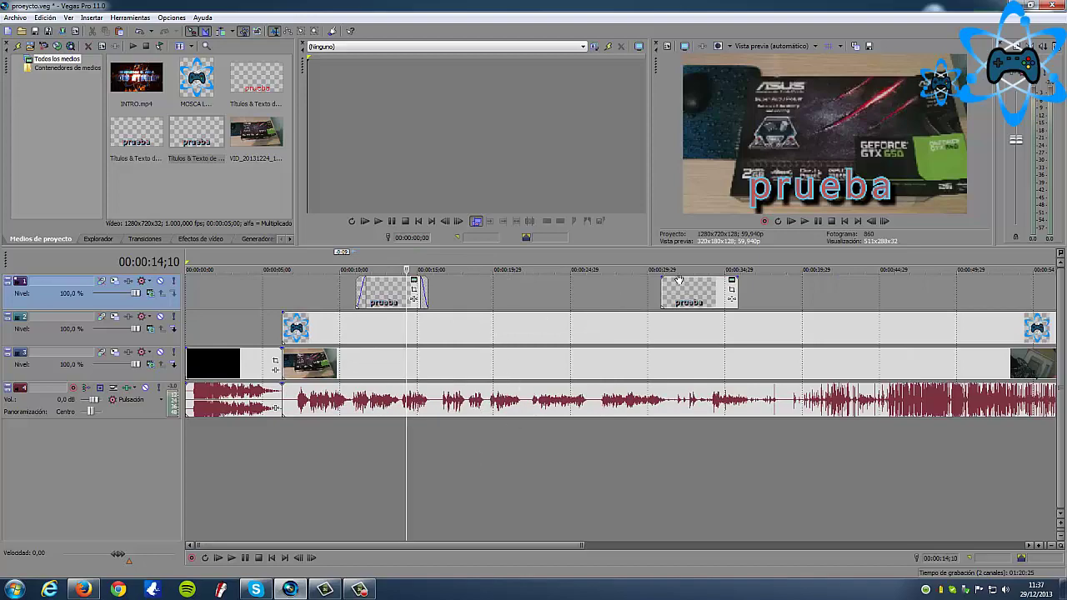
# Step: Select the time range of the first title event and open the title in the trimmer
pyautogui.click(416, 290)
pyautogui.click(781, 116)
pyautogui.rightClick(396, 295)
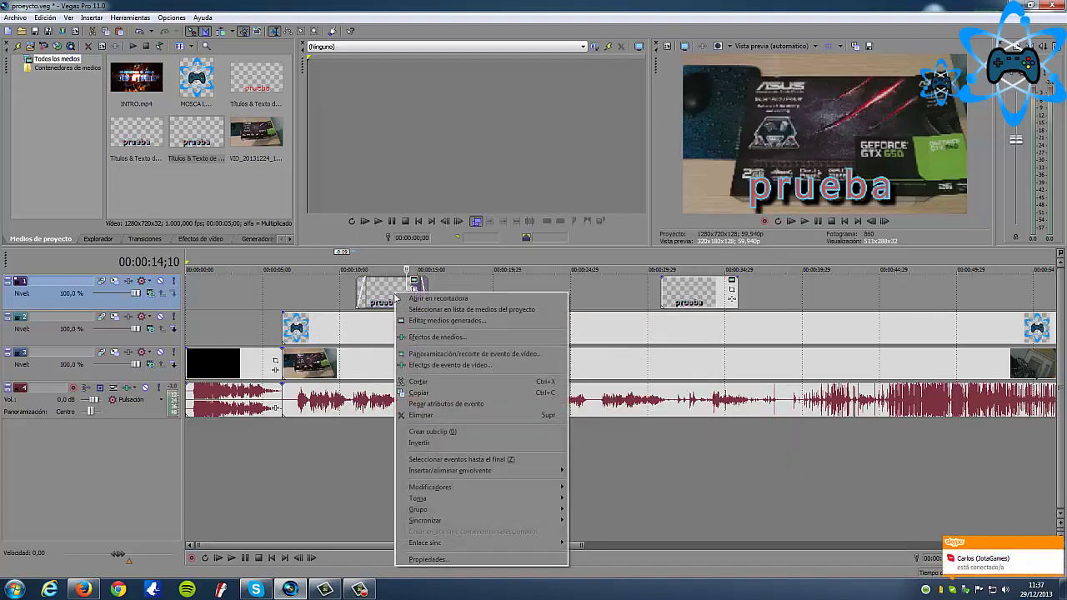
pyautogui.doubleClick(382, 294)
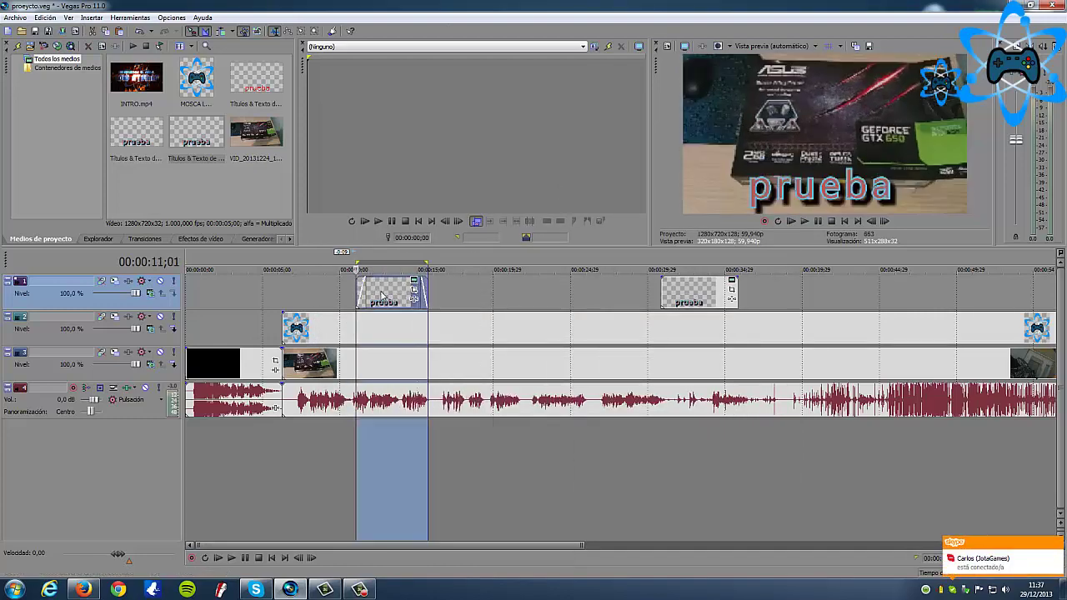
pyautogui.rightClick(384, 295)
pyautogui.click(417, 255)
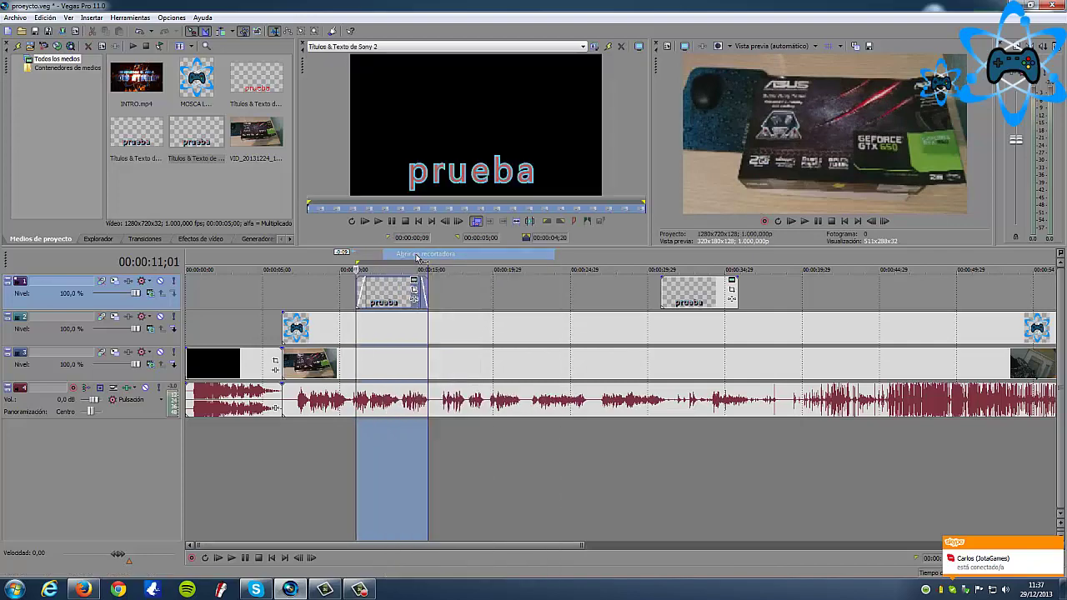
# Step: Open the generated media settings of the first title event to show its editable "prueba" text
pyautogui.rightClick(398, 293)
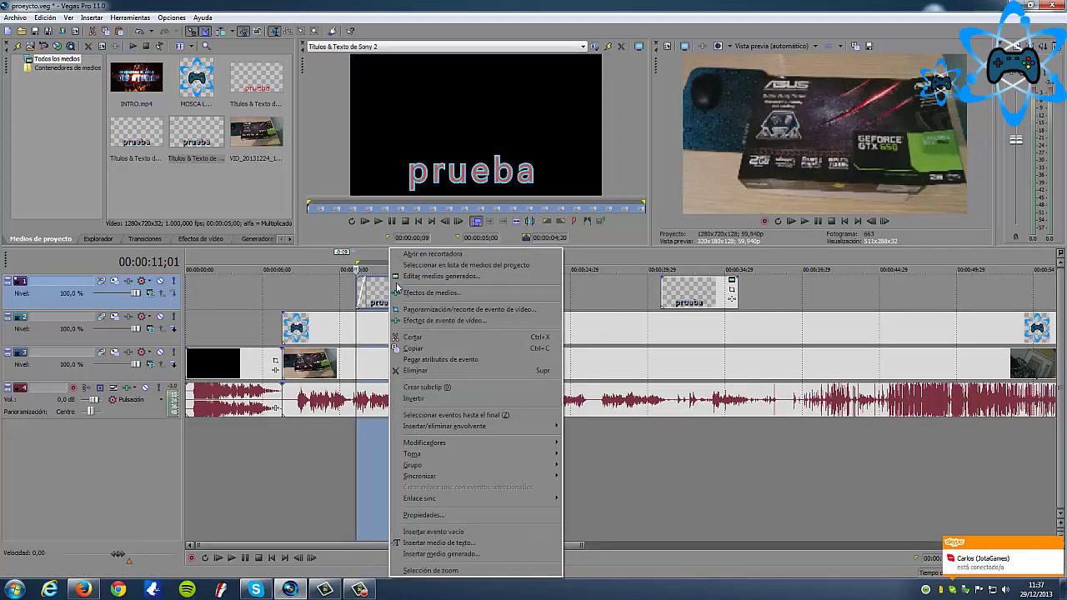
pyautogui.click(408, 276)
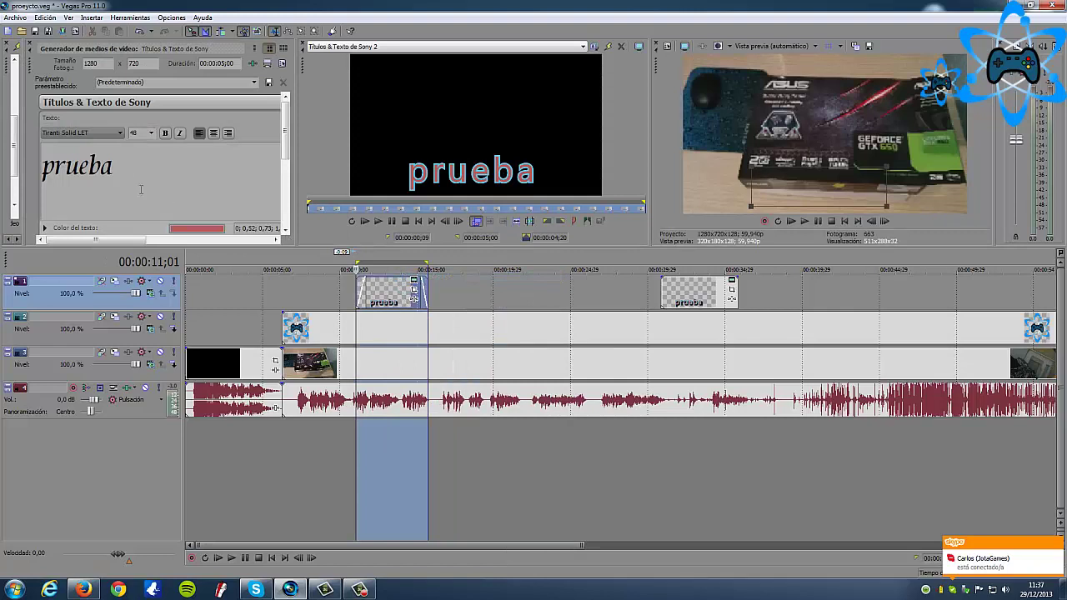
pyautogui.doubleClick(103, 168)
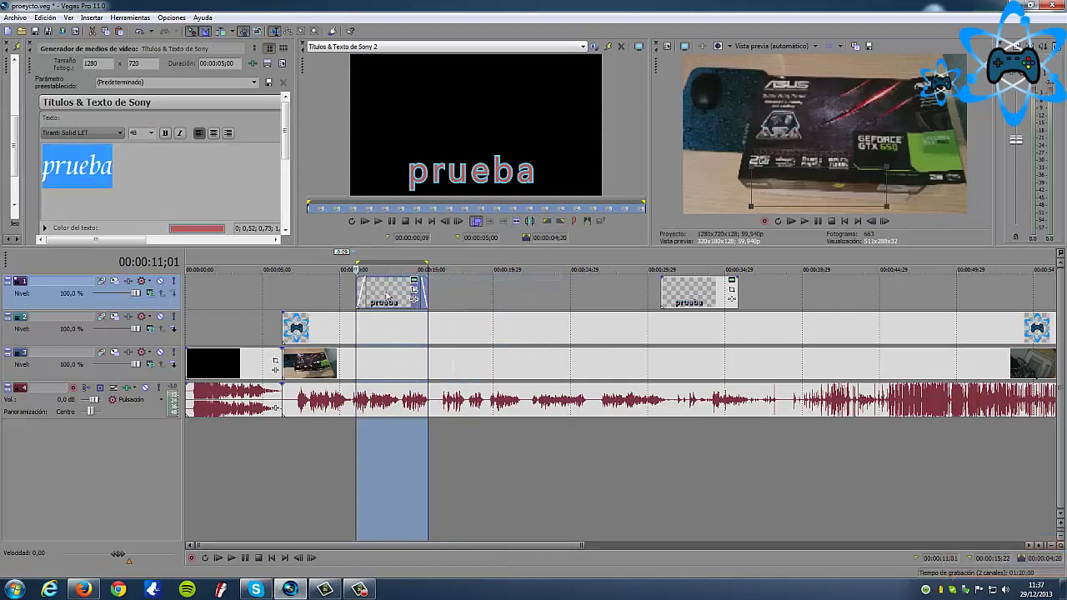
pyautogui.rightClick(387, 294)
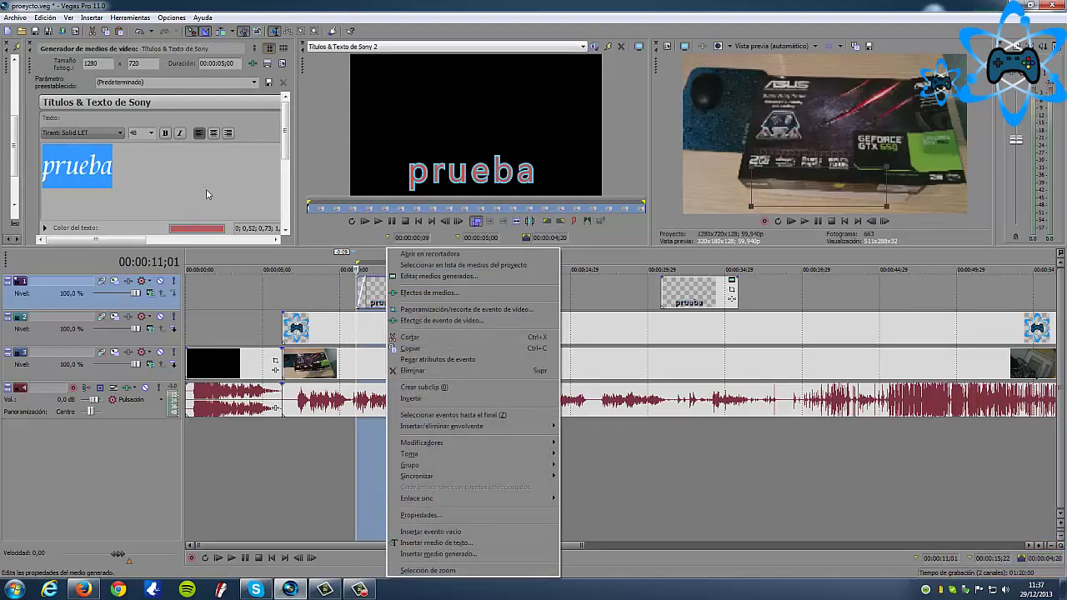
pyautogui.click(466, 278)
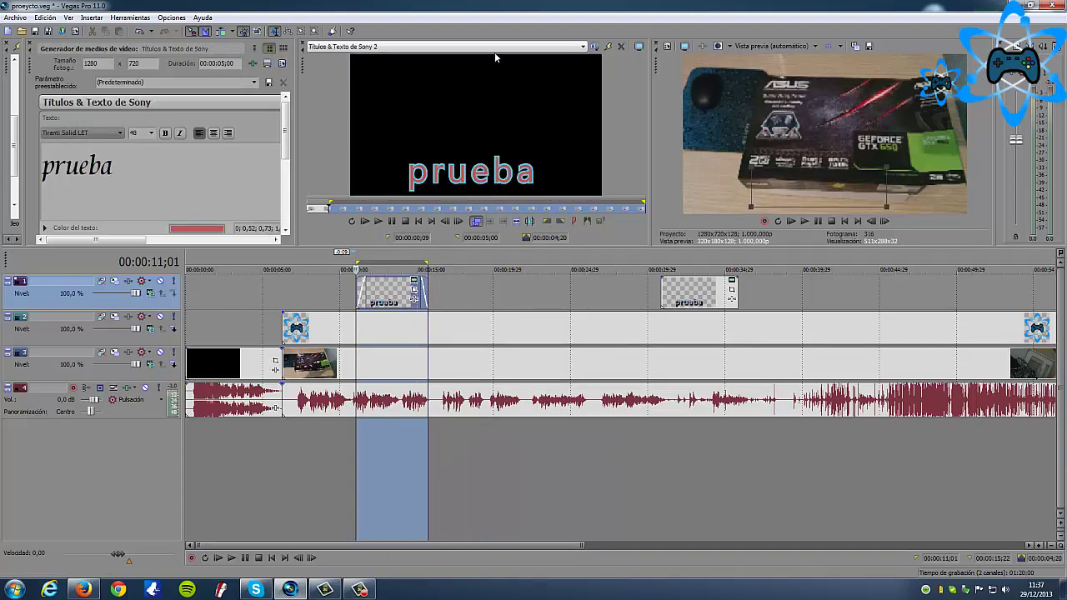
# Step: Close the trimmer and the title's media generator, and widen the video preview area
pyautogui.doubleClick(304, 43)
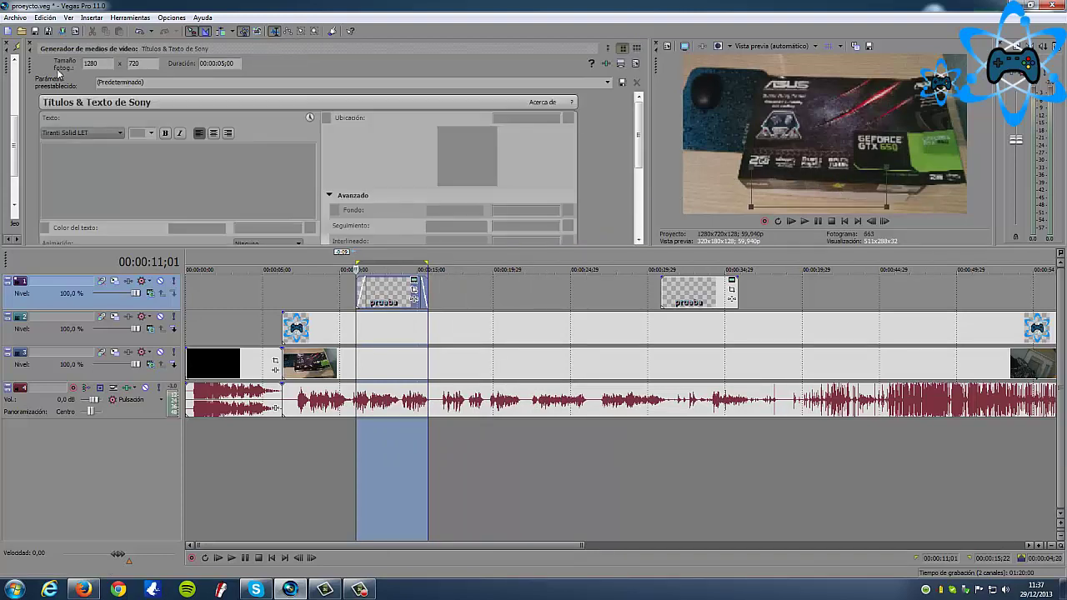
pyautogui.click(14, 46)
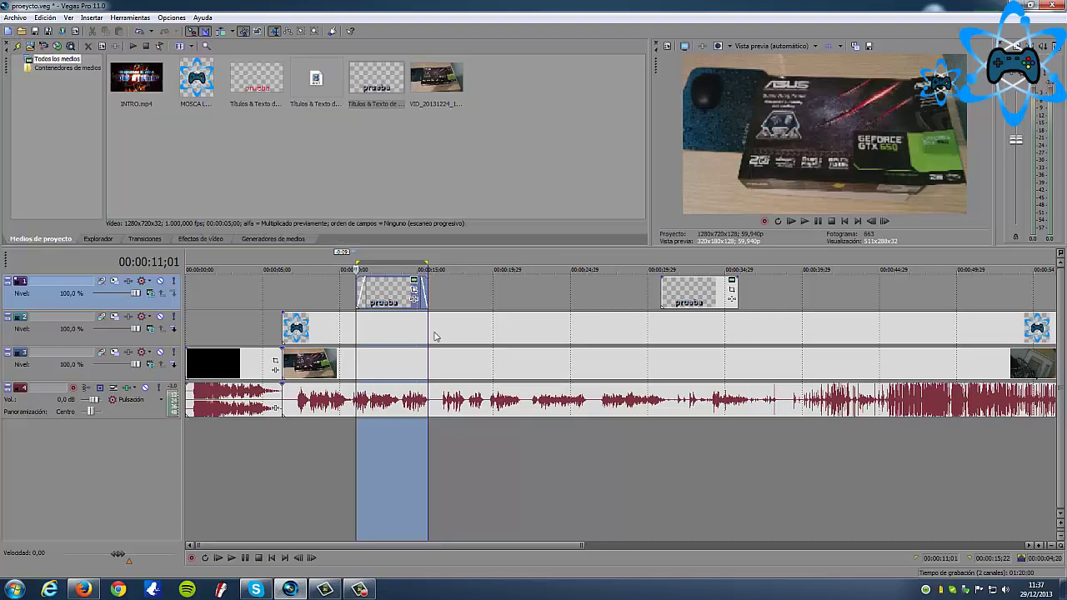
pyautogui.moveTo(604, 181); pyautogui.dragTo(510, 181)
pyautogui.click(464, 506)
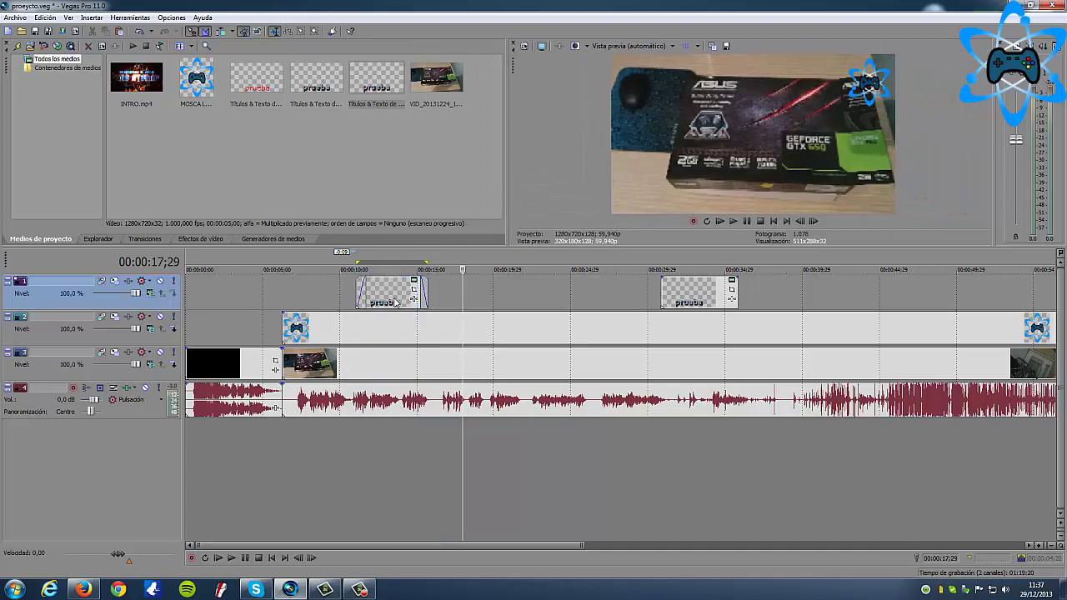
# Step: Look at the first title event's video effects selector, pan/crop settings and available event commands, closing each without changes
pyautogui.click(390, 293)
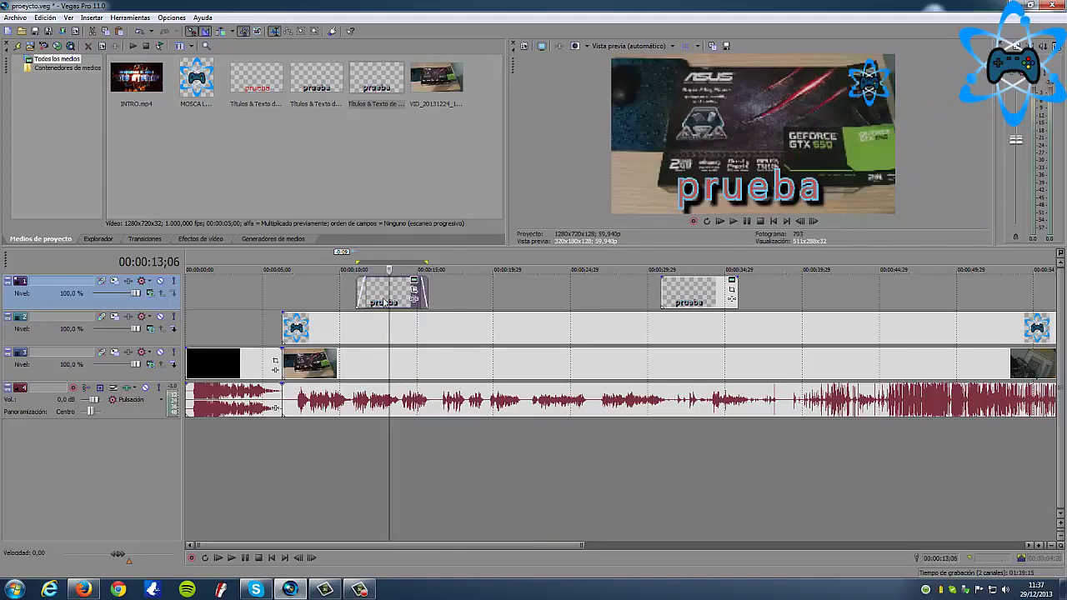
pyautogui.click(415, 297)
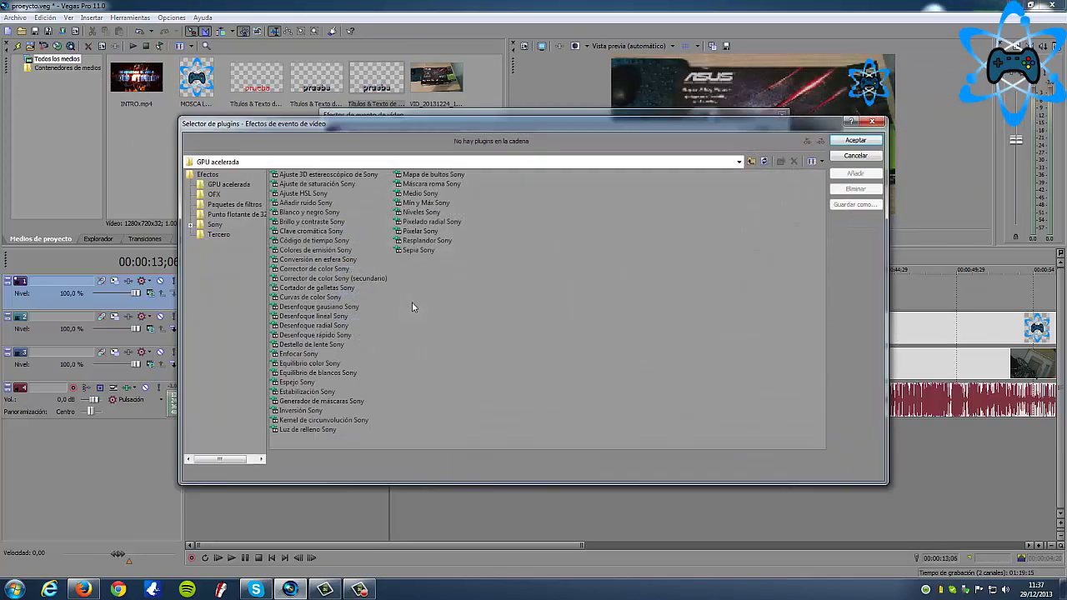
pyautogui.click(872, 122)
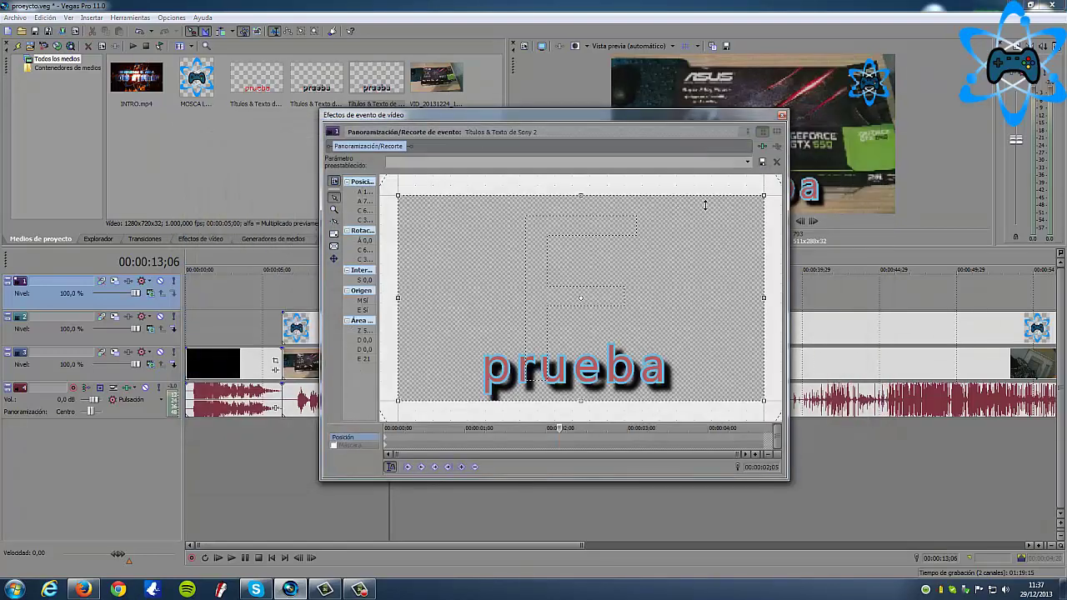
pyautogui.click(781, 114)
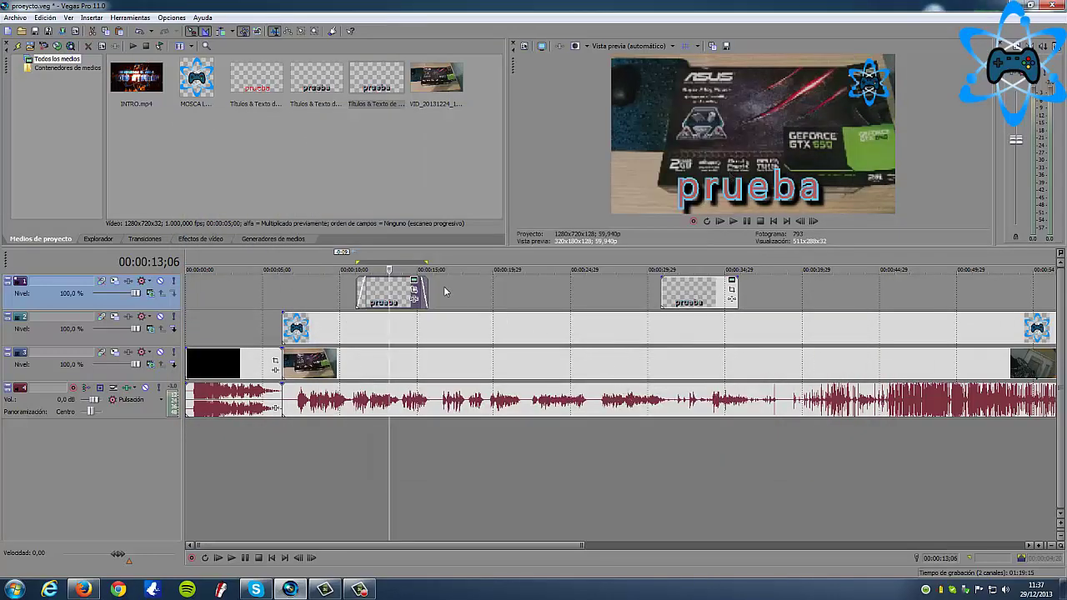
pyautogui.rightClick(401, 290)
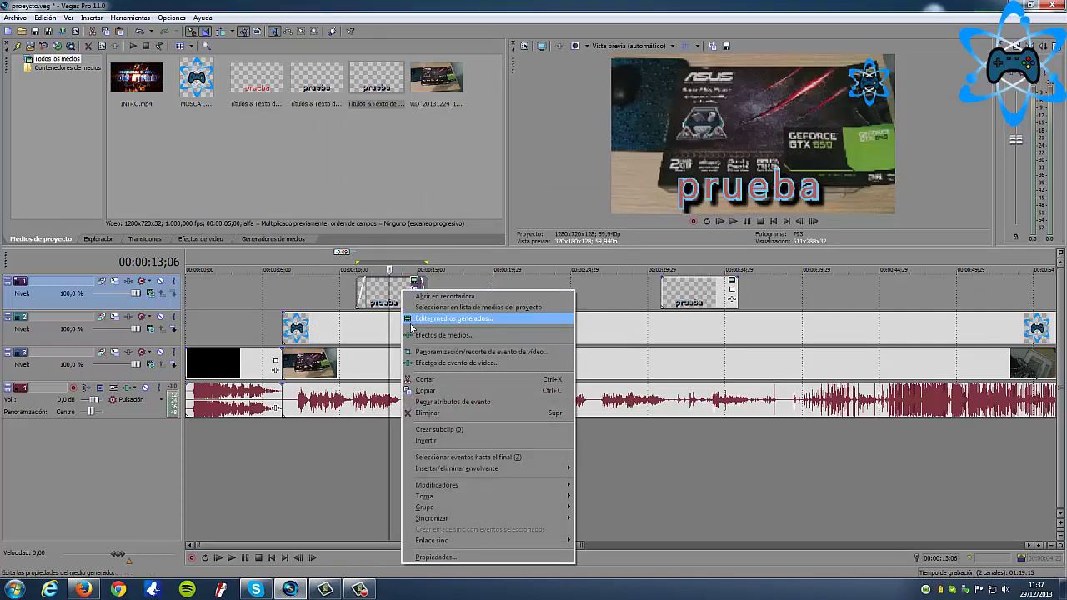
pyautogui.click(501, 271)
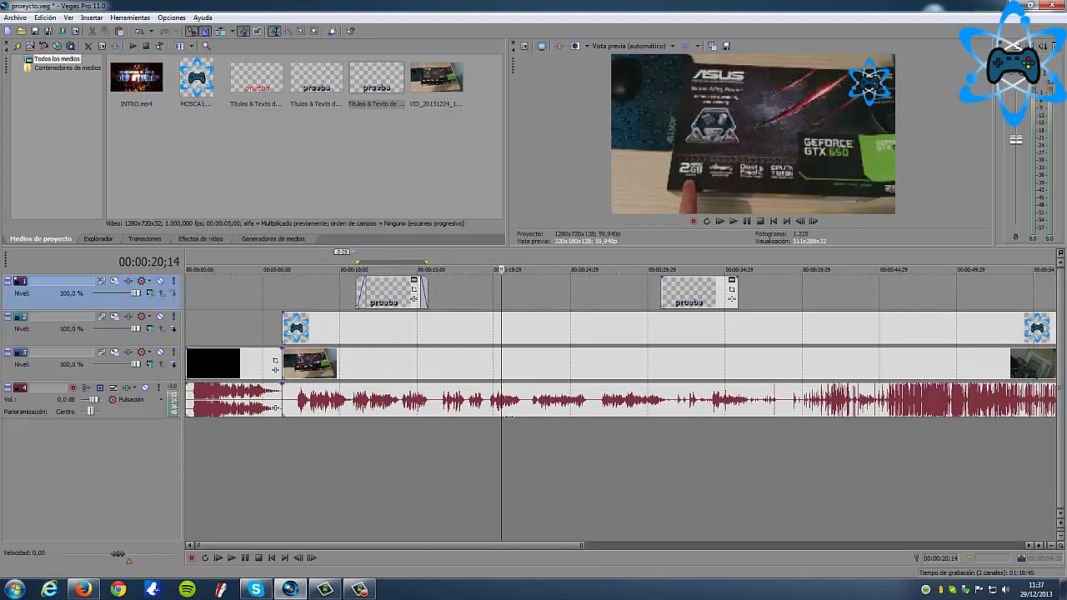
# Step: Add the Blanco y negro Sony media effect to the main video event on track 3
pyautogui.click(506, 374)
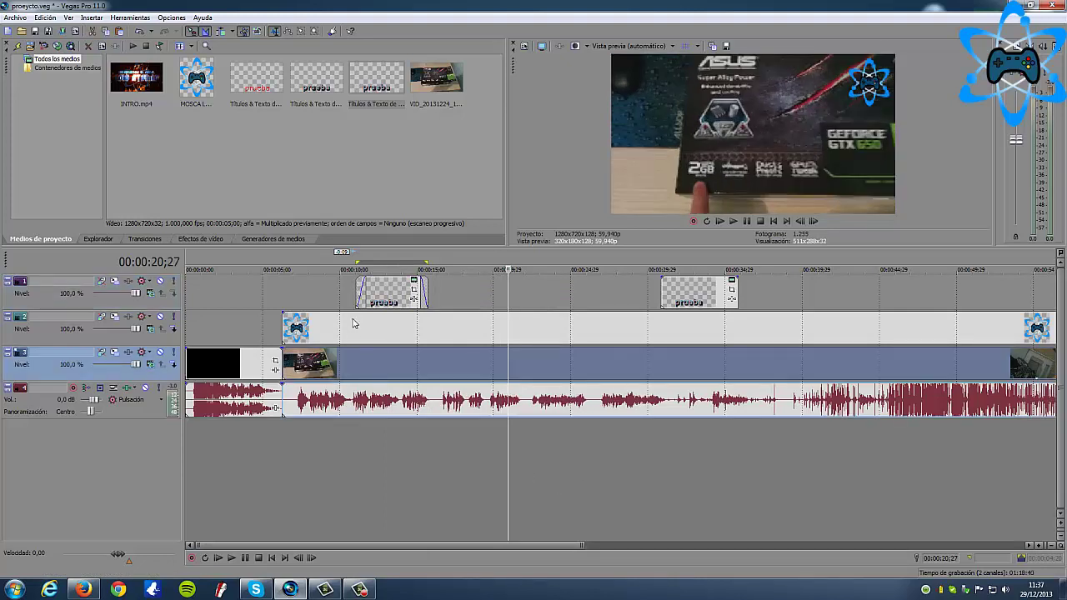
pyautogui.click(353, 323)
pyautogui.click(604, 369)
pyautogui.rightClick(587, 368)
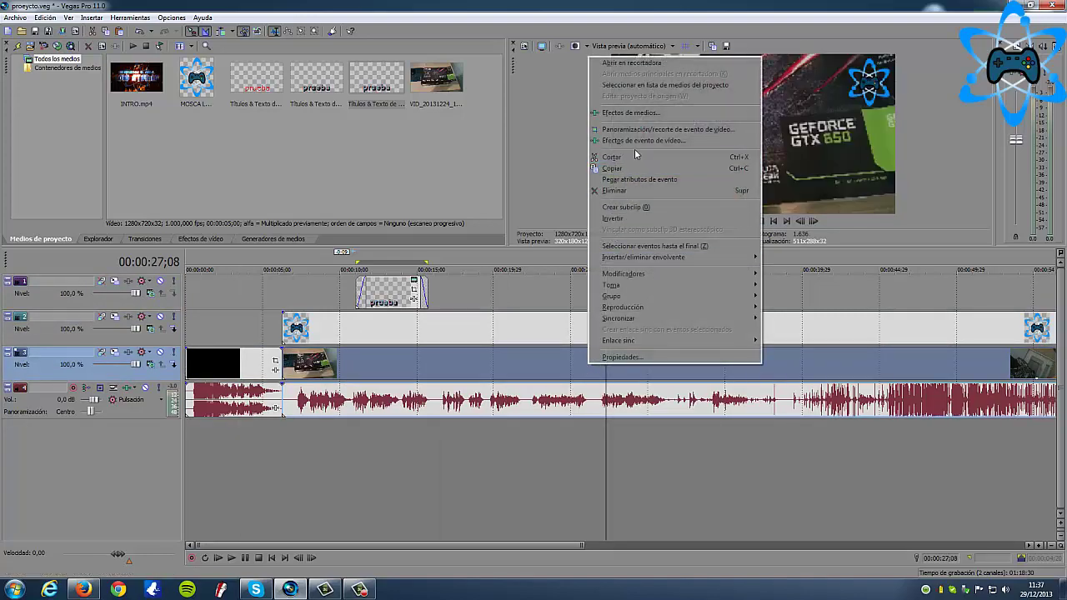
pyautogui.click(640, 113)
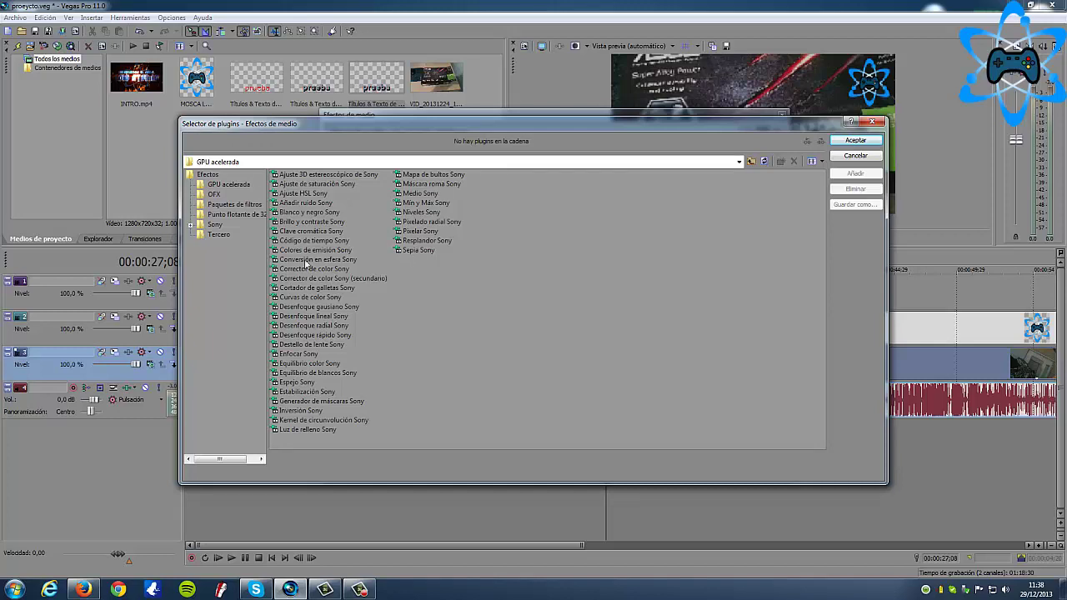
pyautogui.click(208, 175)
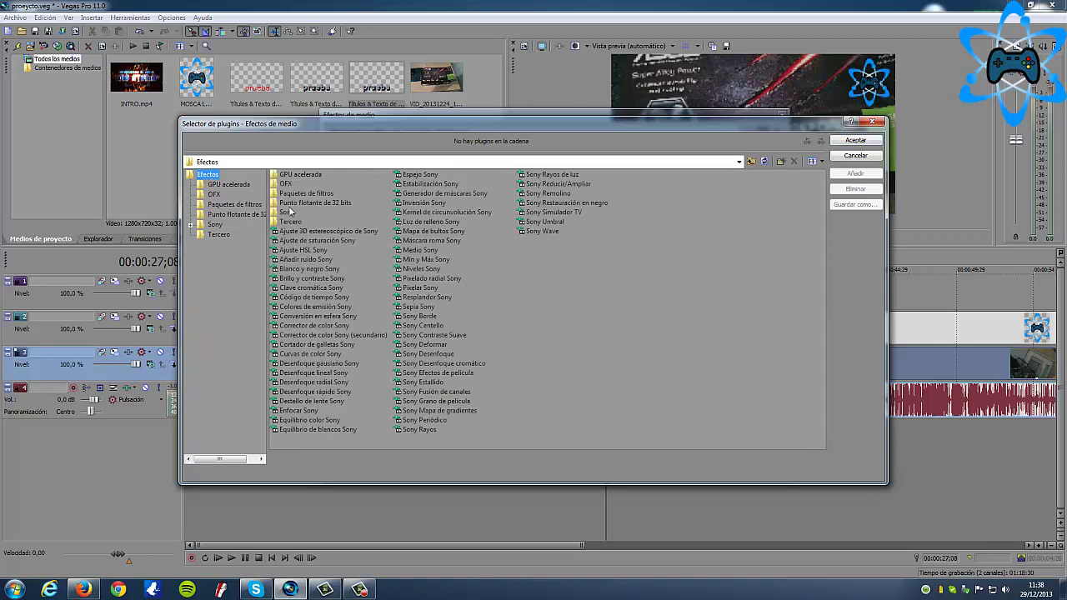
pyautogui.click(310, 232)
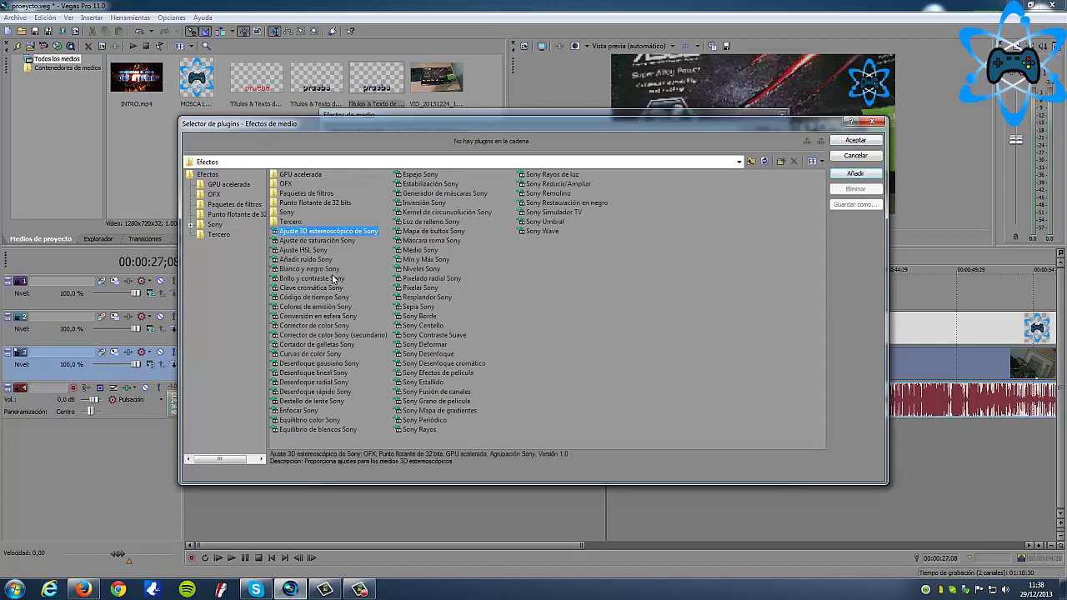
pyautogui.click(324, 269)
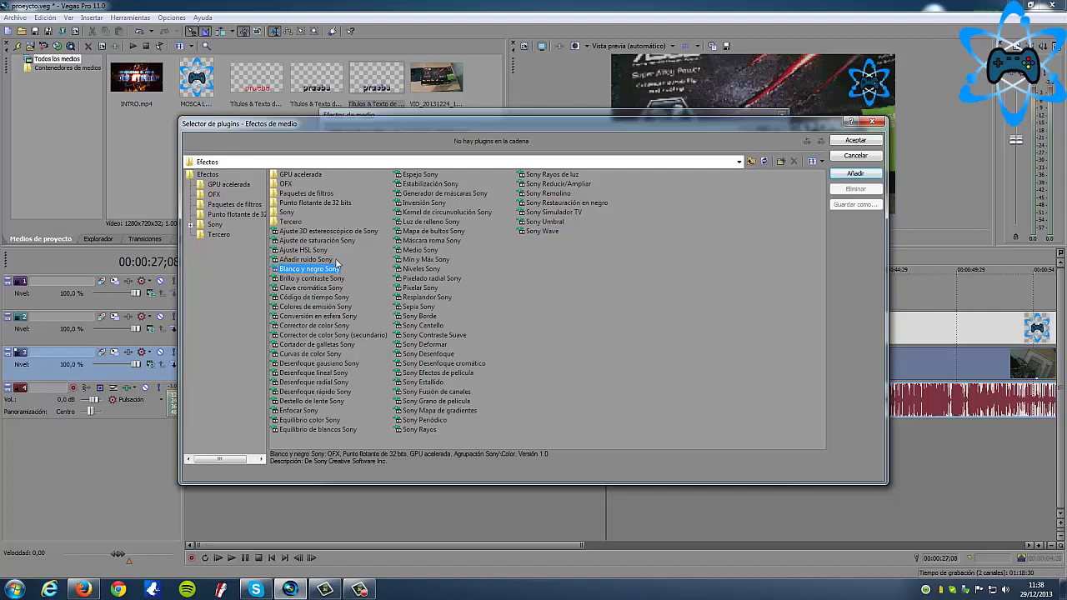
pyautogui.click(854, 174)
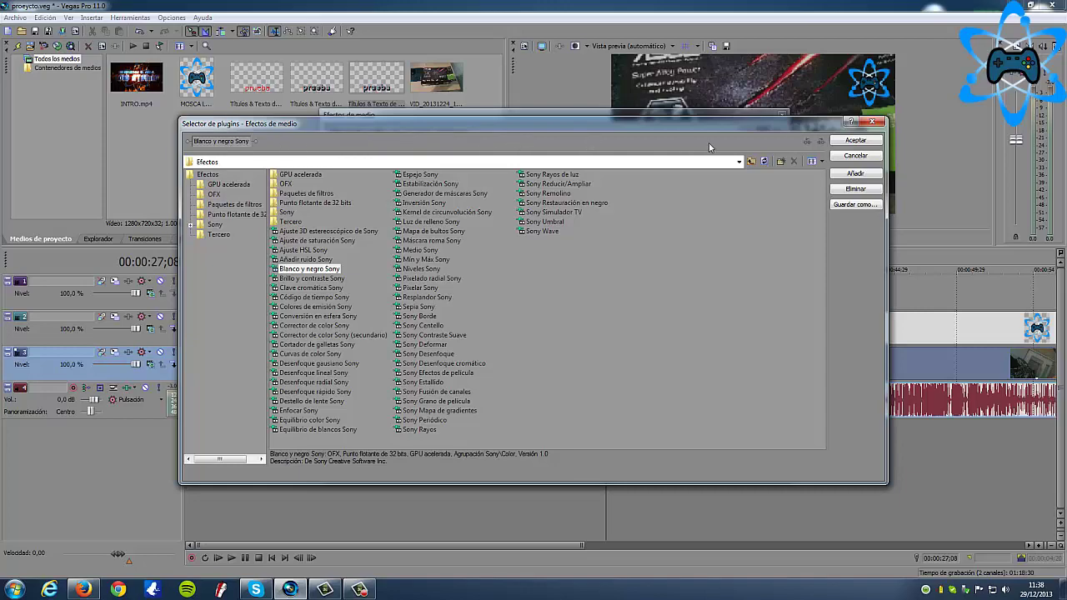
pyautogui.click(852, 141)
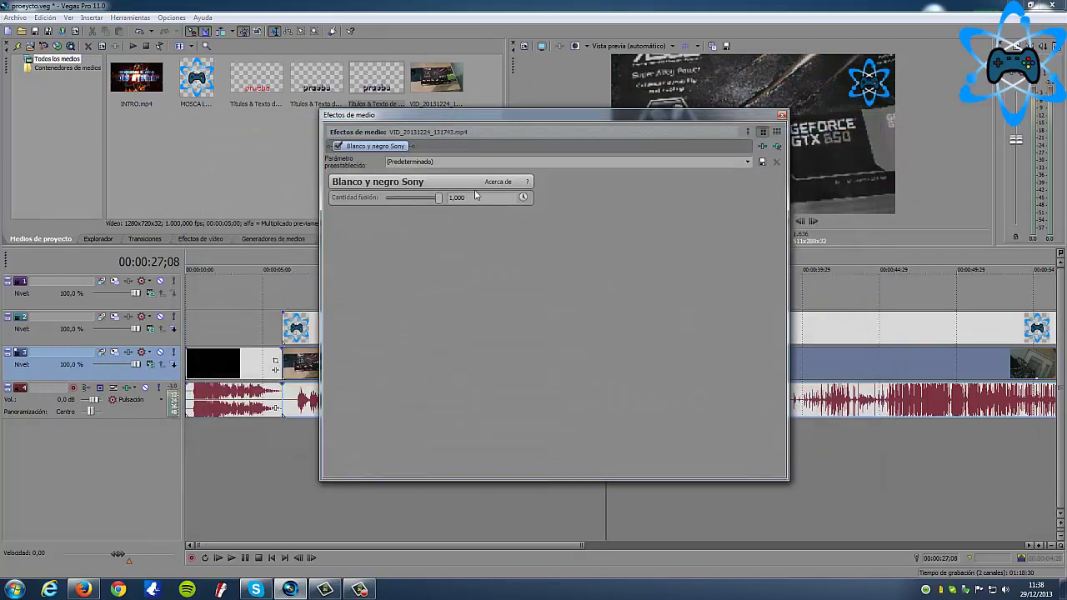
# Step: Play the start of the clip to preview the black-and-white effect, and close its settings with Cantidad fusión at 1,000
pyautogui.click(308, 443)
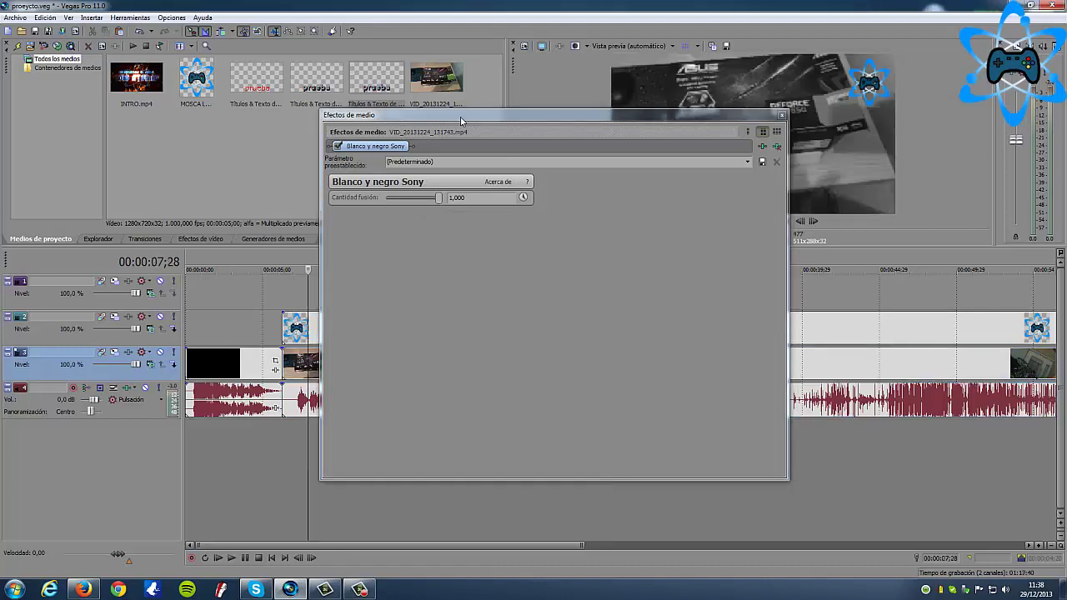
pyautogui.moveTo(319, 286); pyautogui.dragTo(333, 286)
pyautogui.press('space')
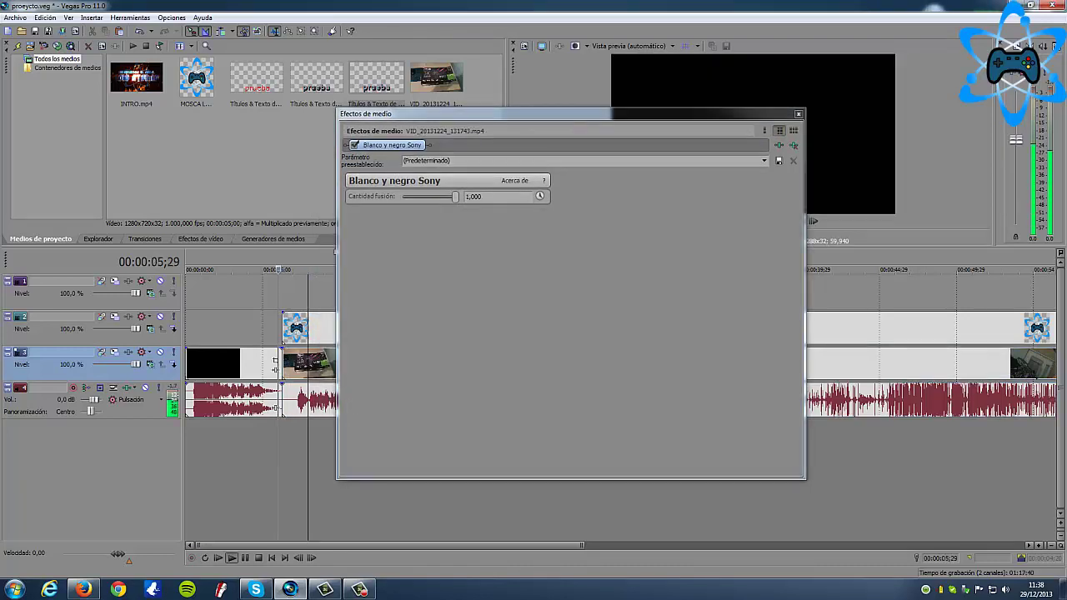
pyautogui.press('Return')
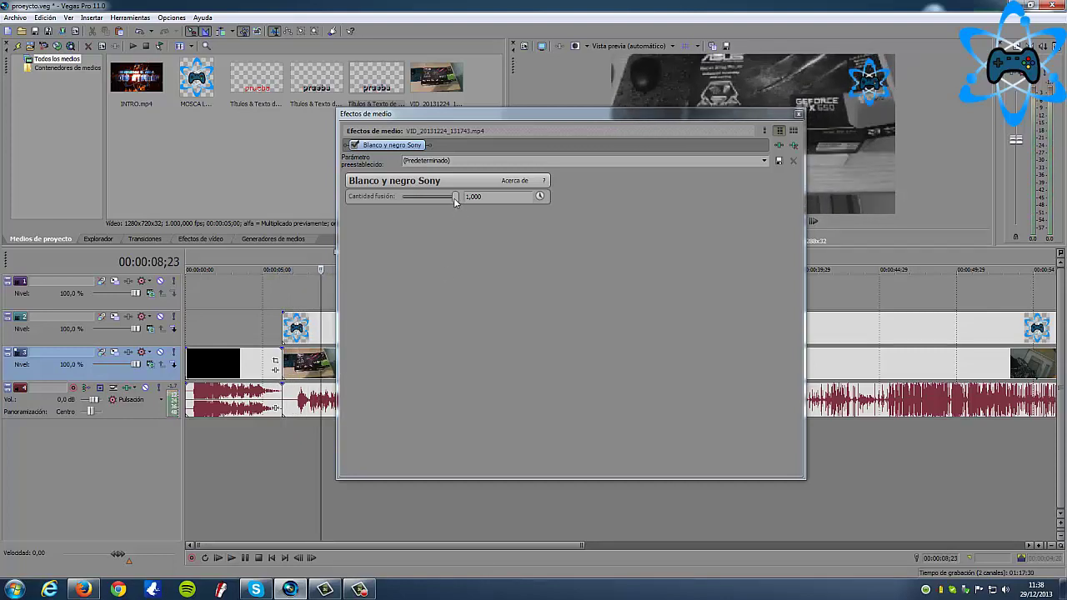
pyautogui.moveTo(455, 197); pyautogui.dragTo(485, 203)
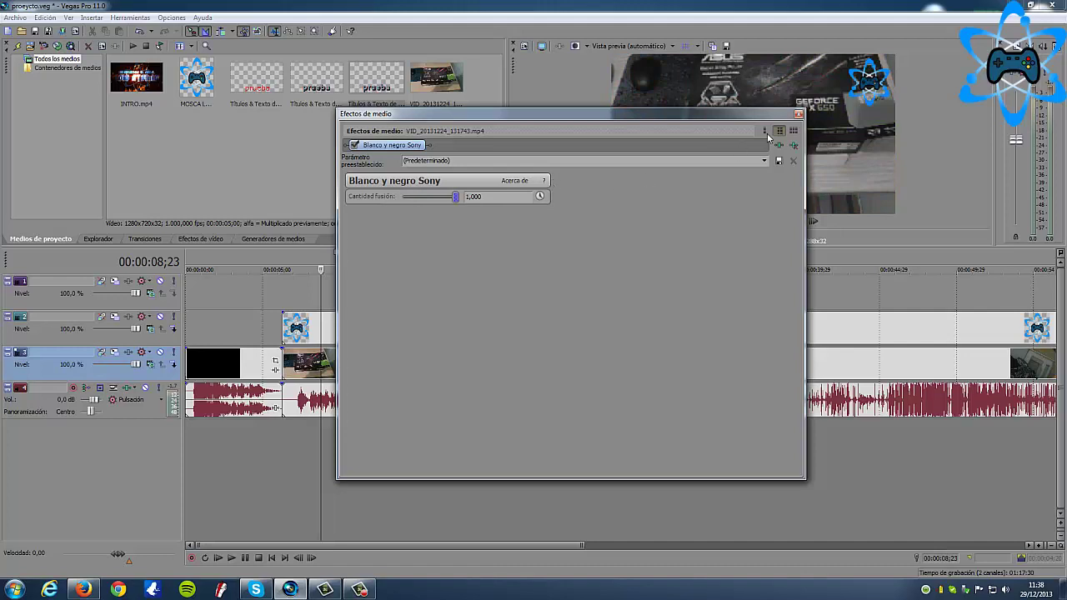
pyautogui.click(797, 115)
# Step: Play from the start of the first title event to check the title over the black-and-white video
pyautogui.press('space')
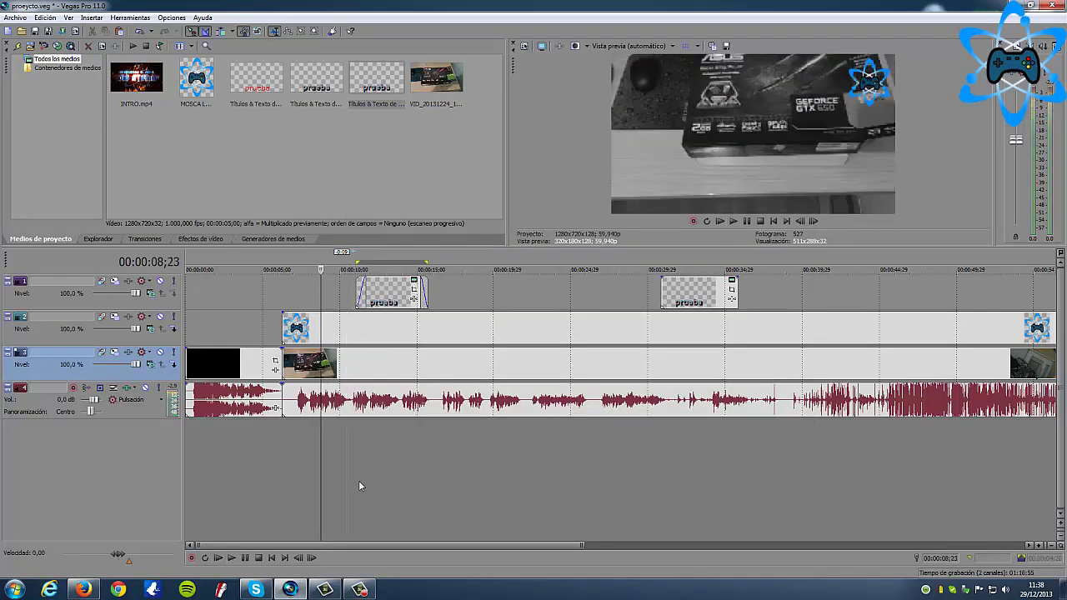
pyautogui.press('space')
pyautogui.click(359, 478)
pyautogui.press('space')
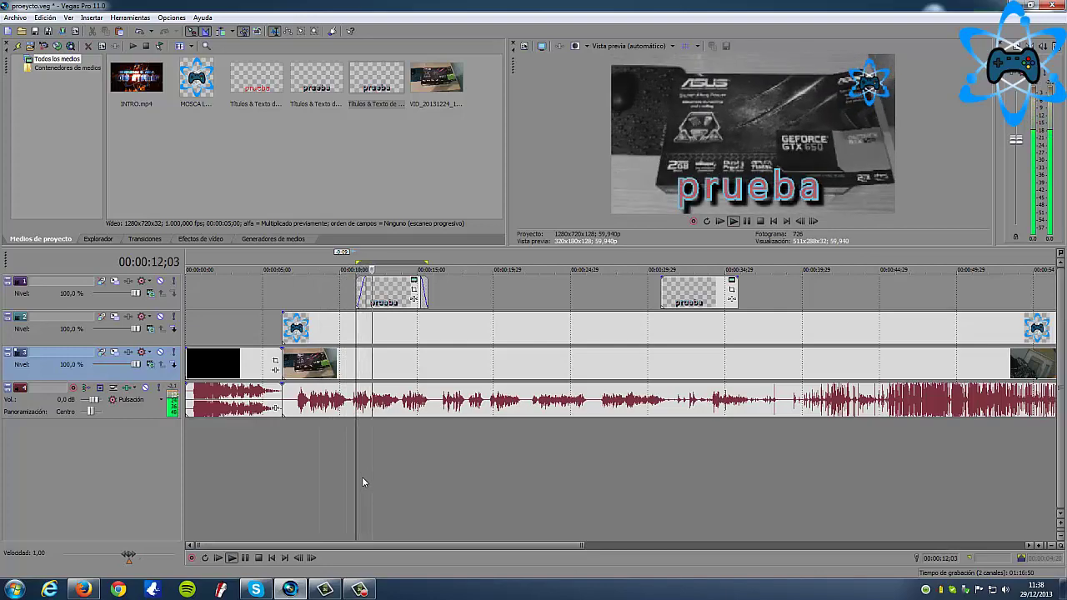
pyautogui.press('space')
# Step: Turn off the Blanco y negro Sony media effect on the main video event of track 3 and close its settings
pyautogui.rightClick(364, 371)
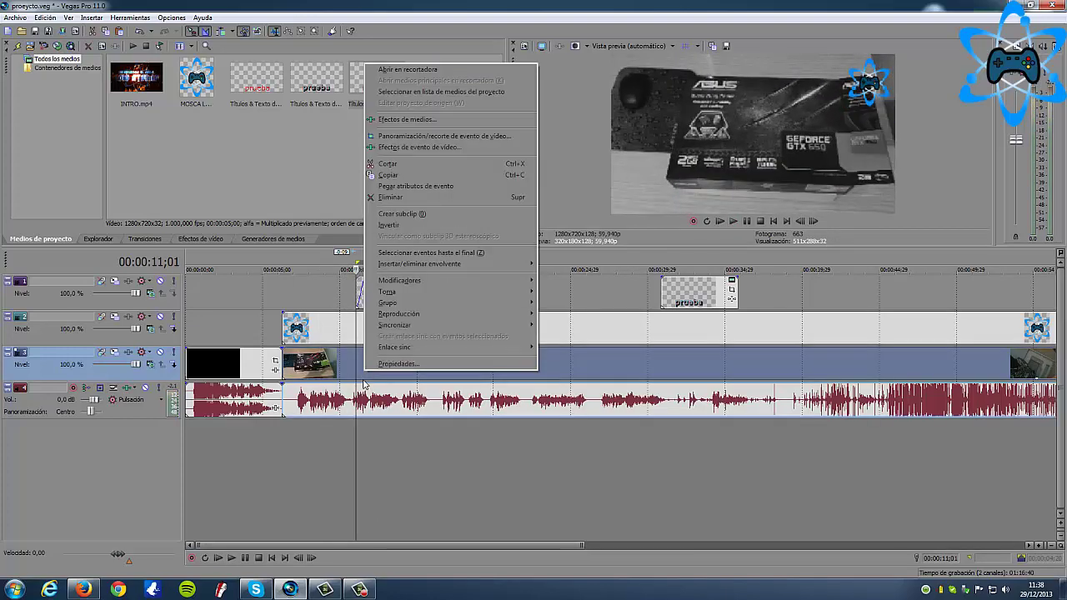
pyautogui.click(408, 119)
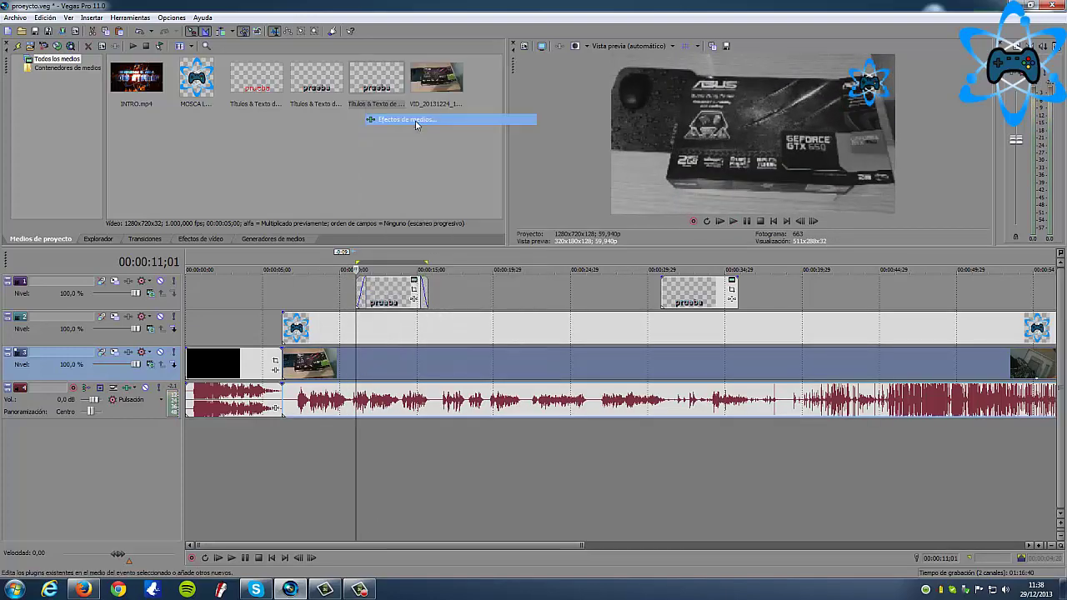
pyautogui.click(354, 145)
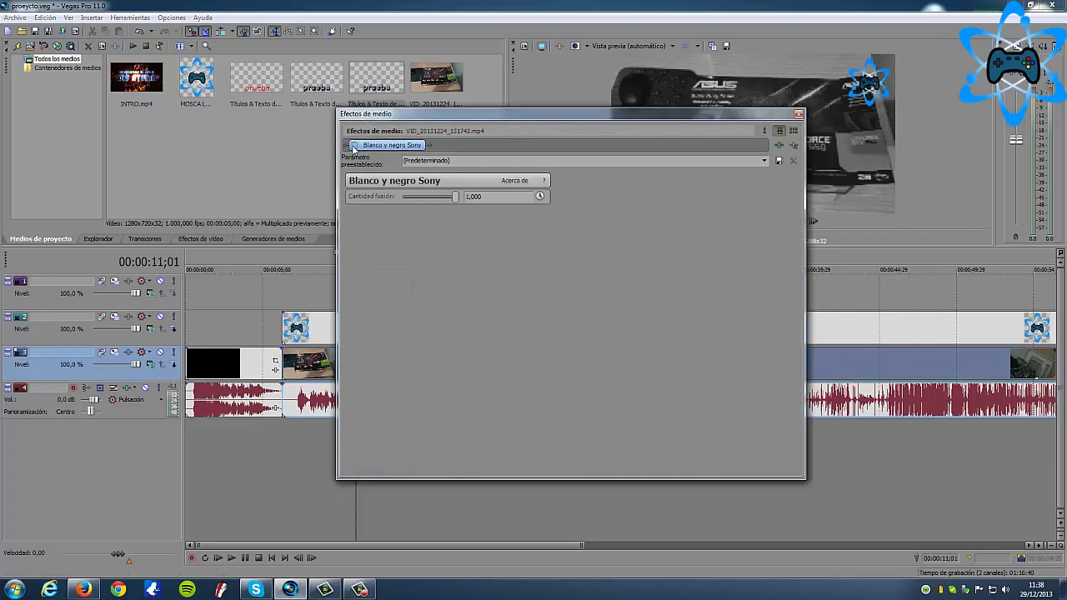
pyautogui.moveTo(407, 114); pyautogui.dragTo(435, 194)
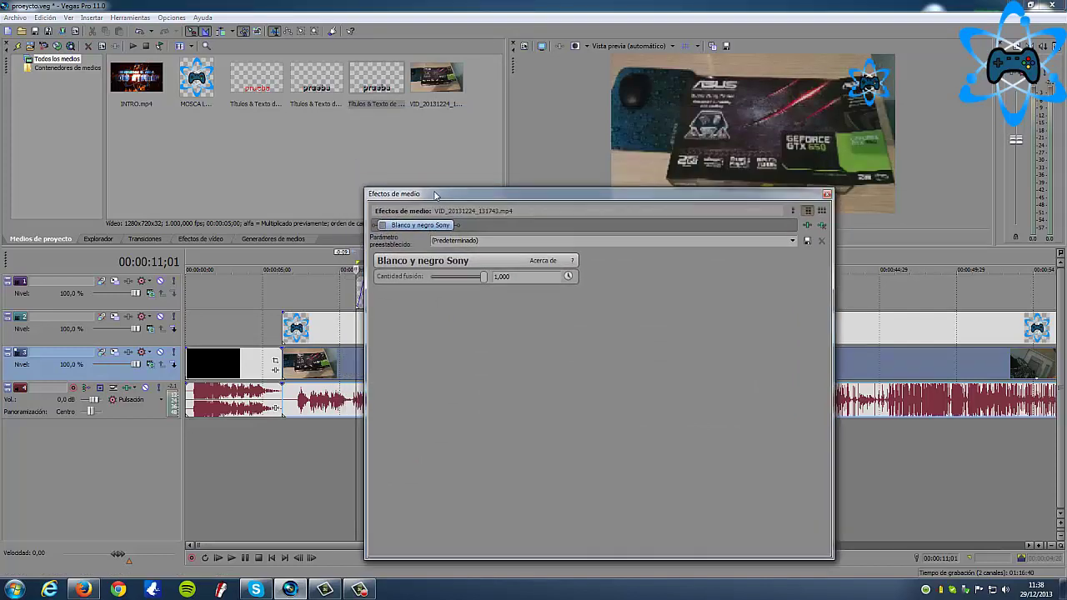
pyautogui.click(382, 226)
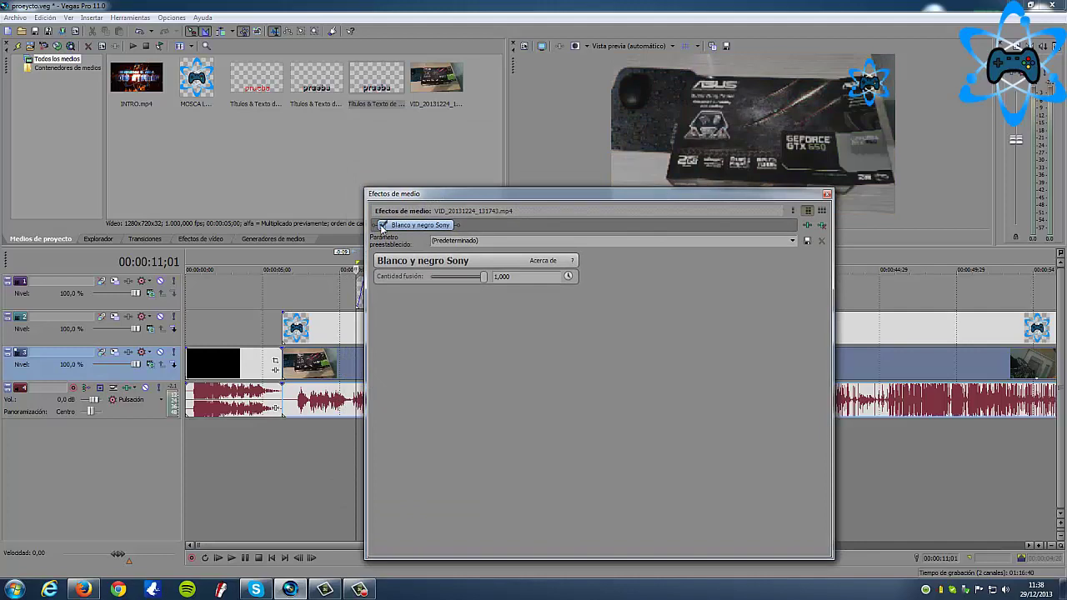
pyautogui.click(382, 226)
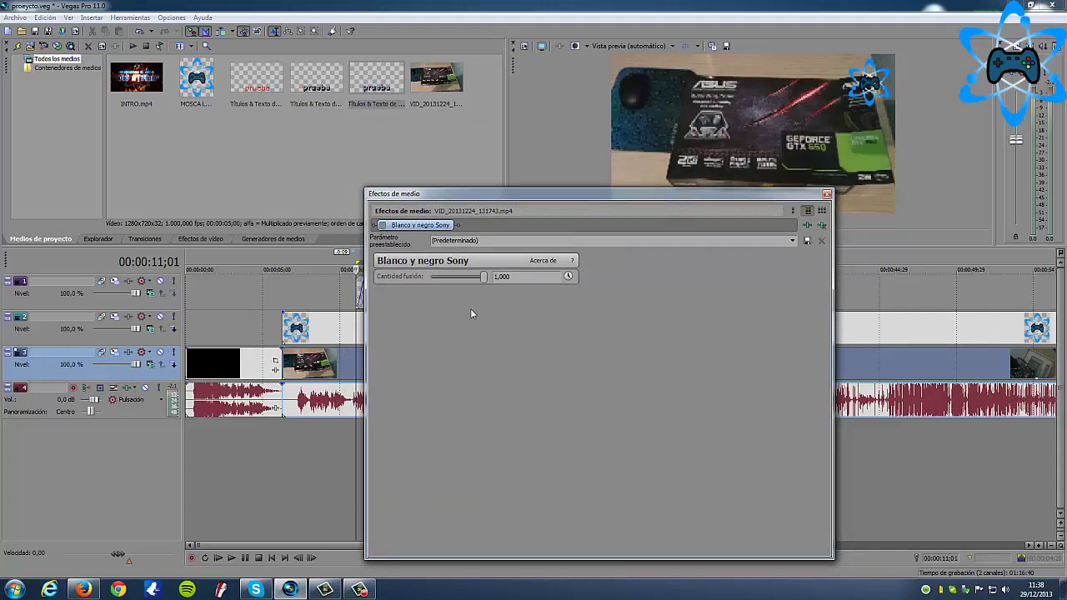
pyautogui.click(826, 193)
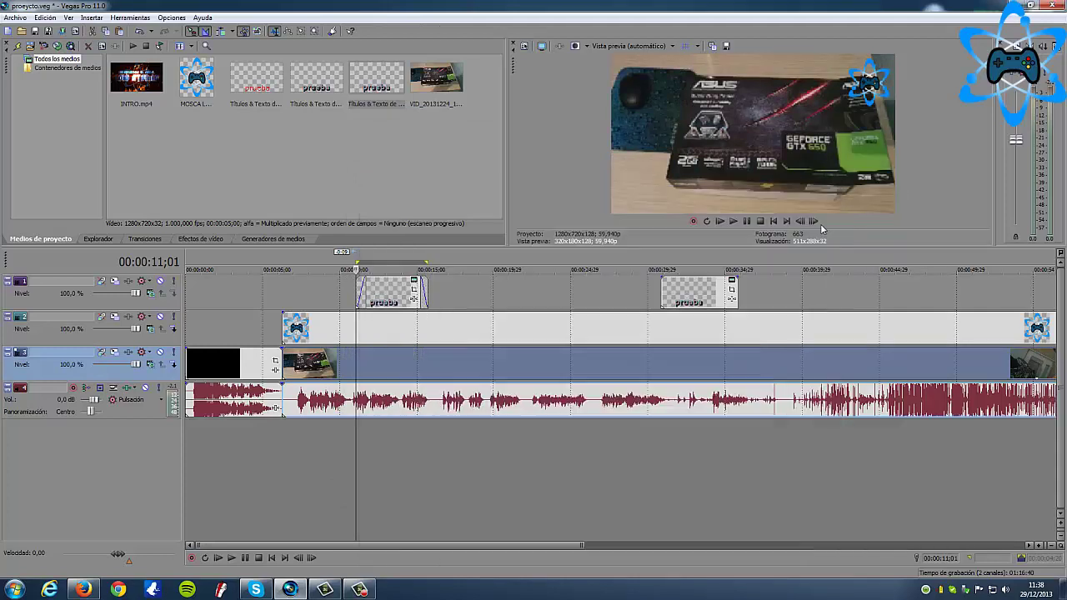
# Step: Look through the media effects available for the main video event, including the Sony and GPU acelerada categories, and close the selector without adding any
pyautogui.rightClick(380, 365)
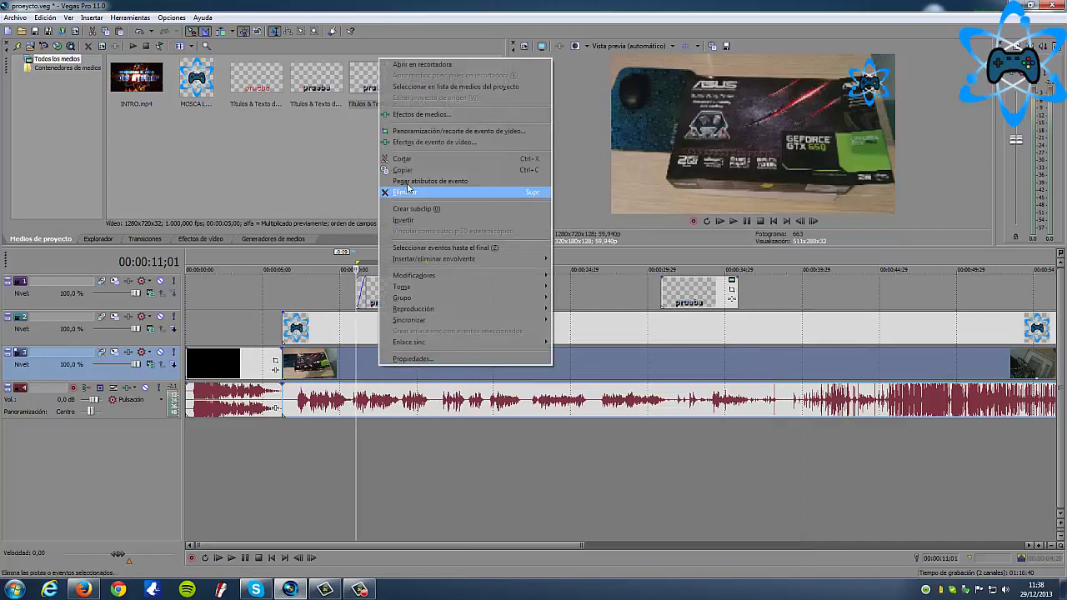
pyautogui.click(420, 114)
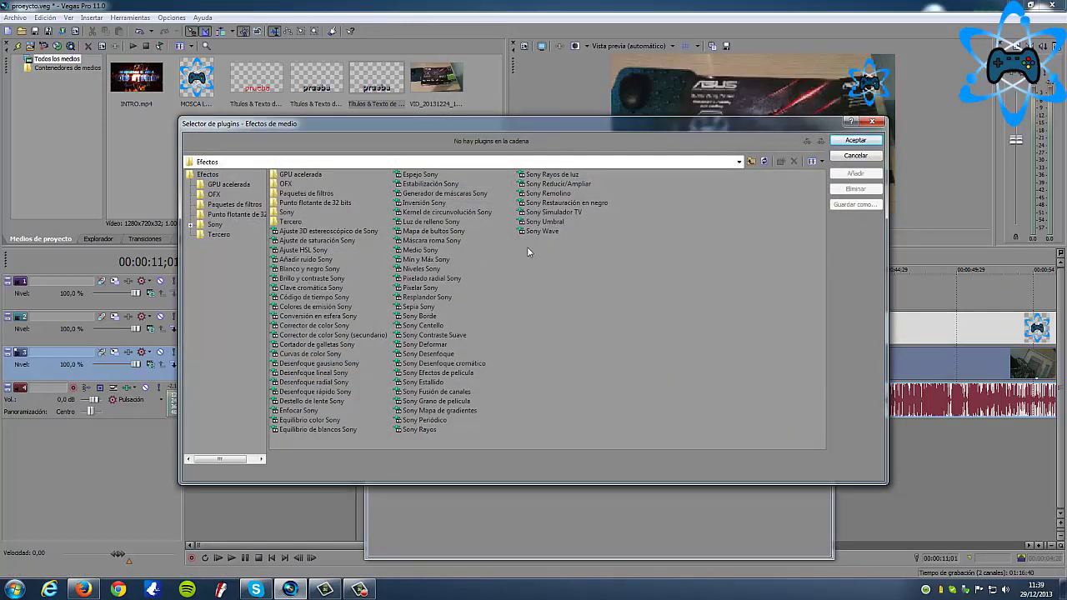
pyautogui.click(192, 225)
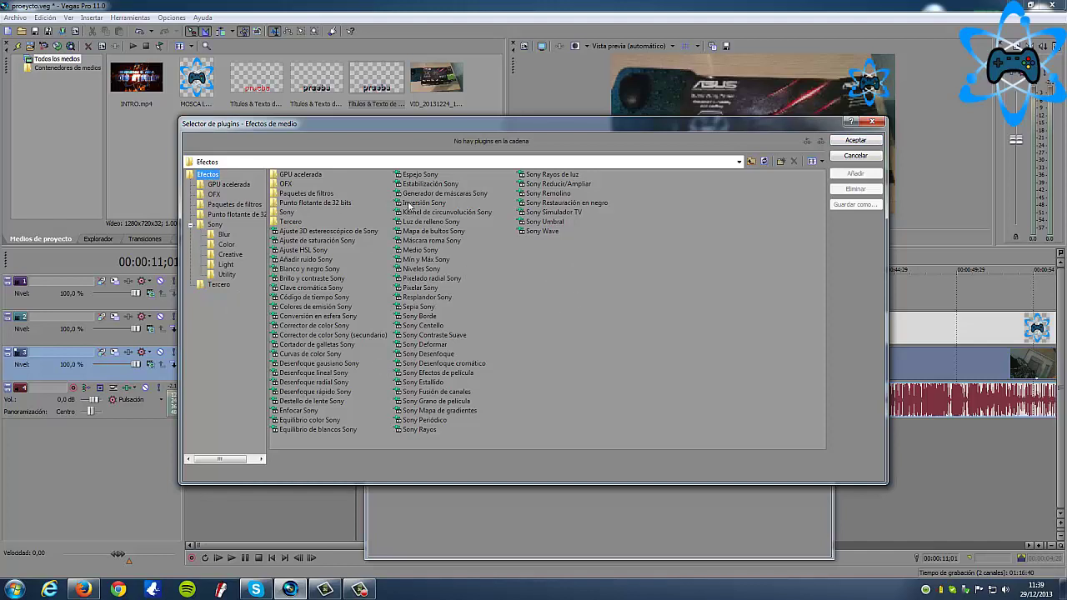
pyautogui.press('Down')
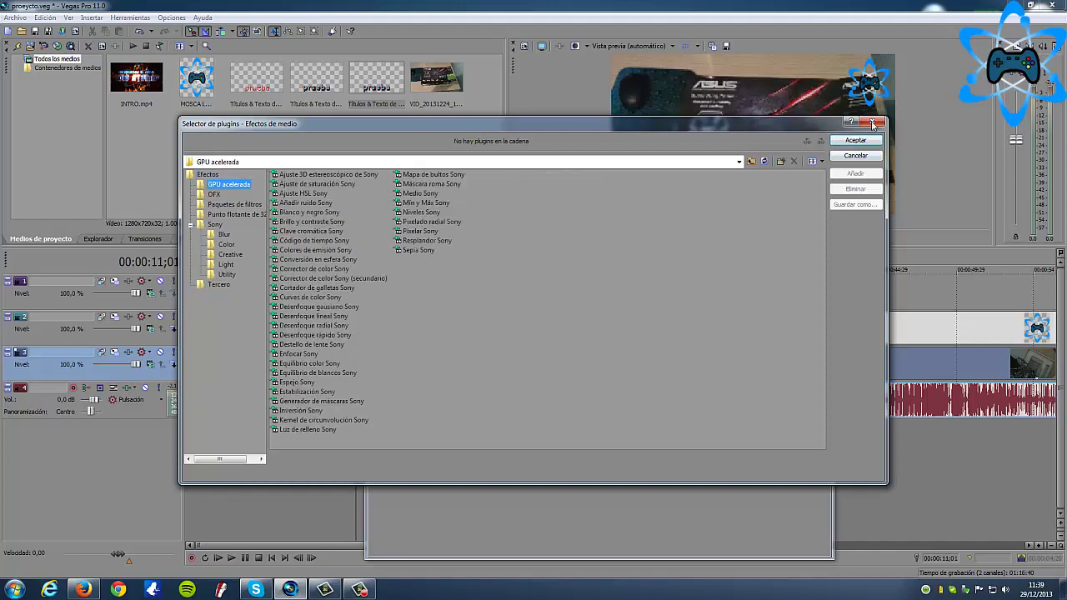
pyautogui.click(874, 123)
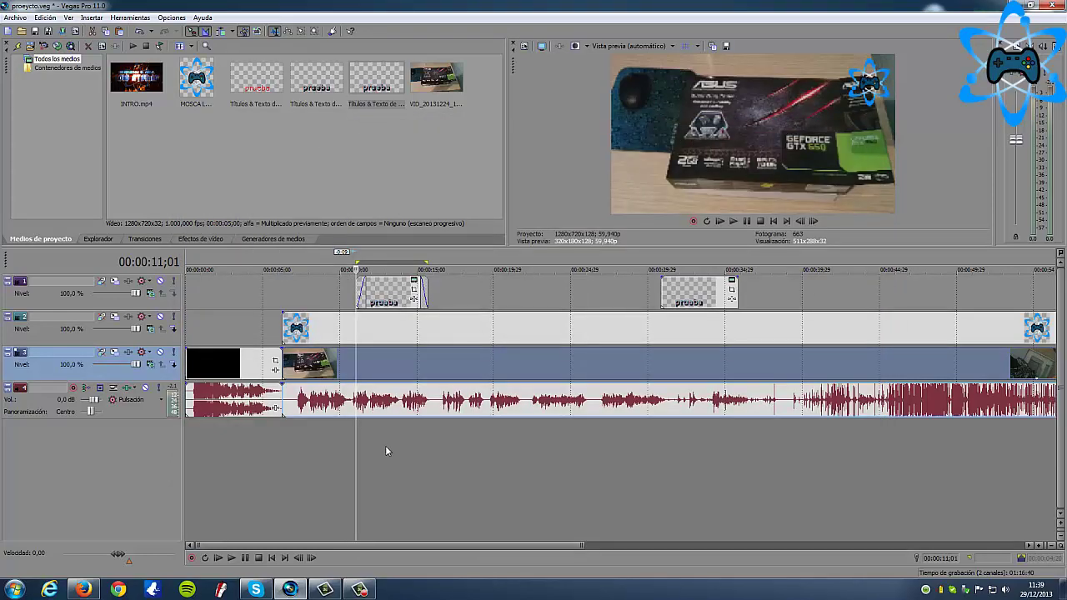
pyautogui.click(590, 450)
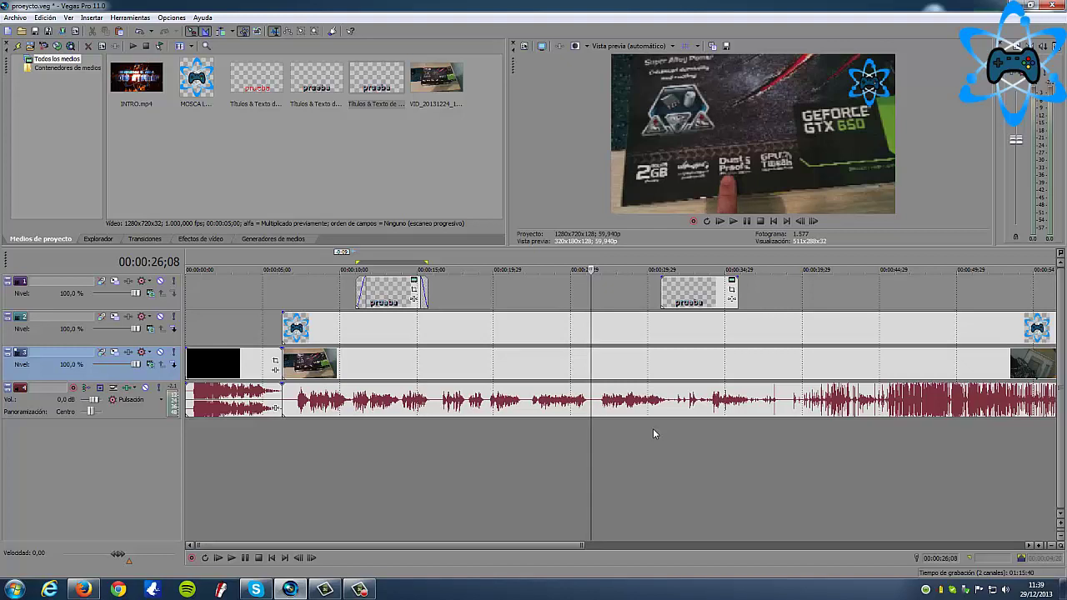
pyautogui.click(551, 459)
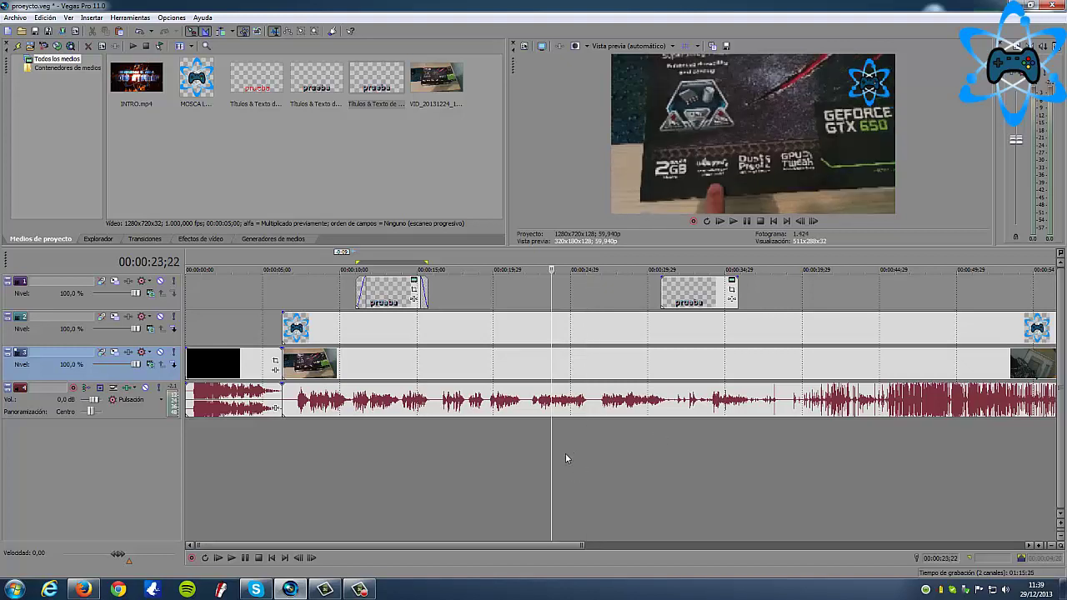
pyautogui.click(360, 590)
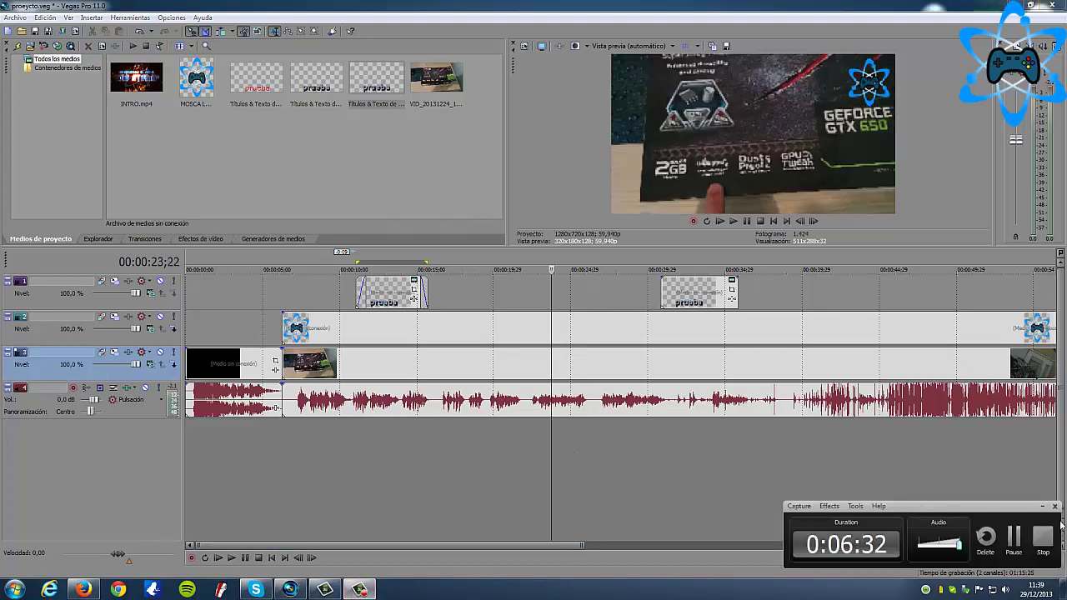